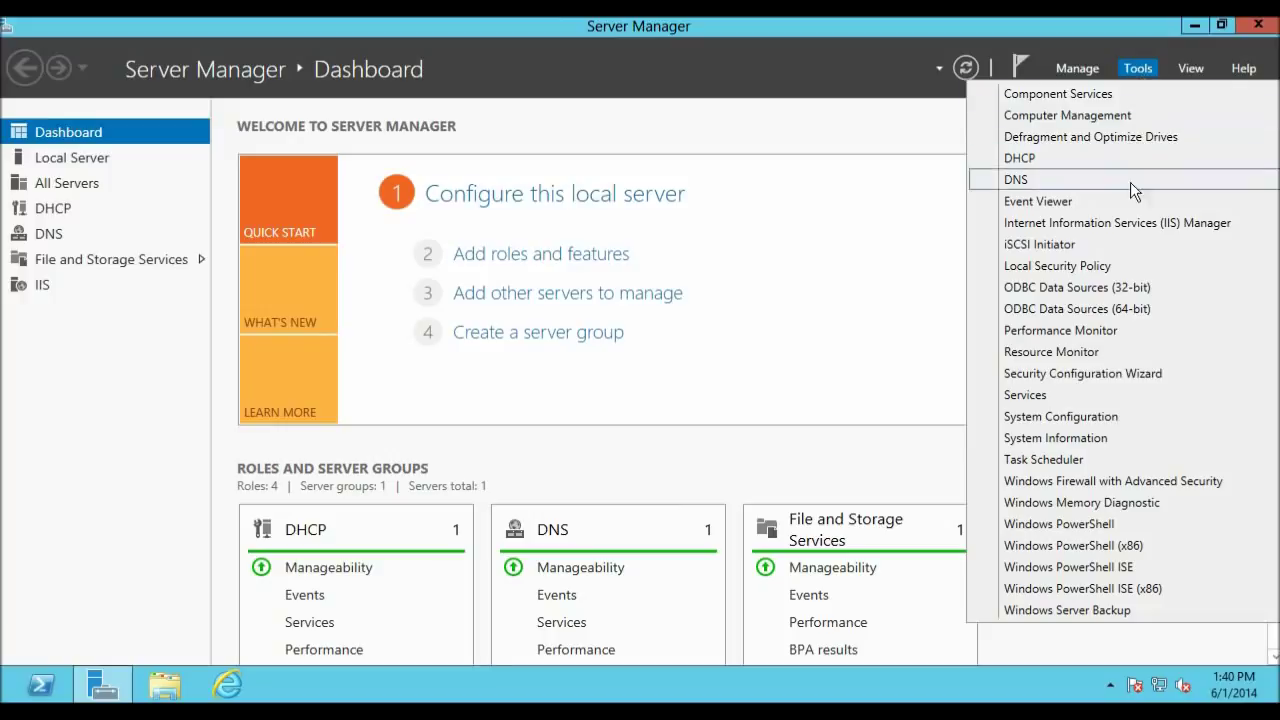
Open Internet Information Services (IIS) Manager, select SERVER1 and expand it down to its list of sites.
{"action": "left_click", "coordinate": [1137, 230]}
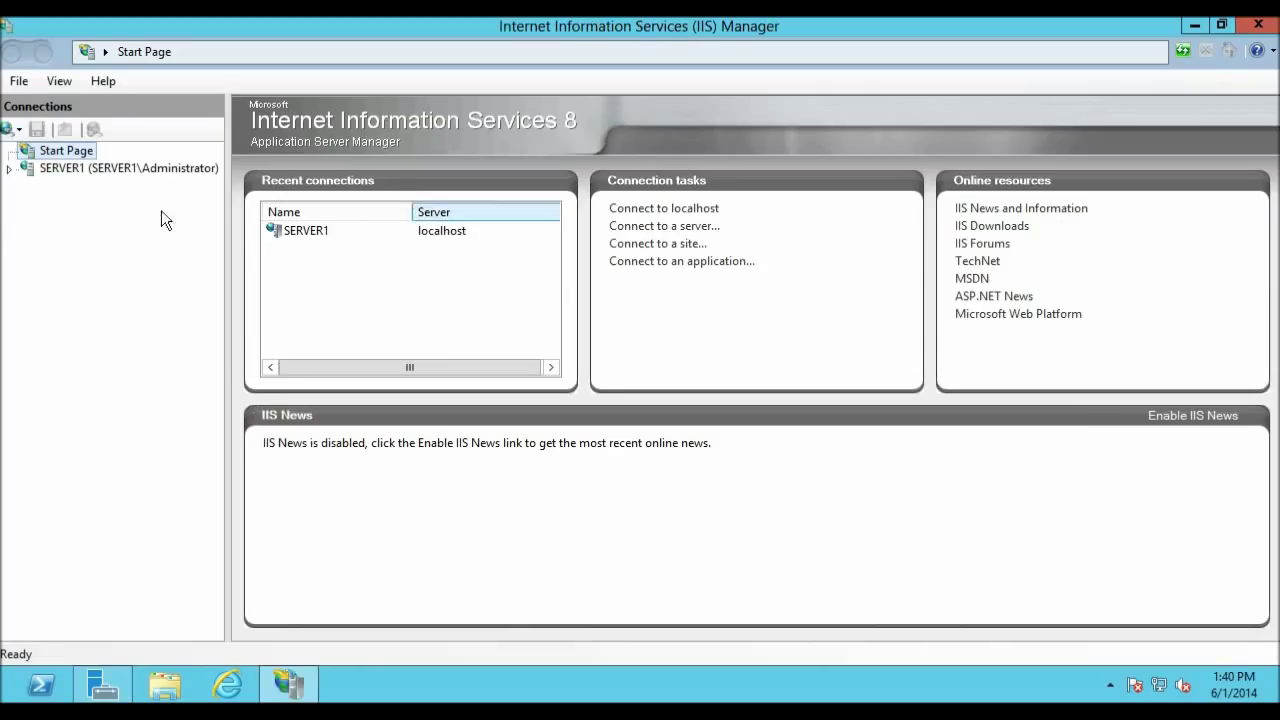
{"action": "left_click", "coordinate": [41, 169]}
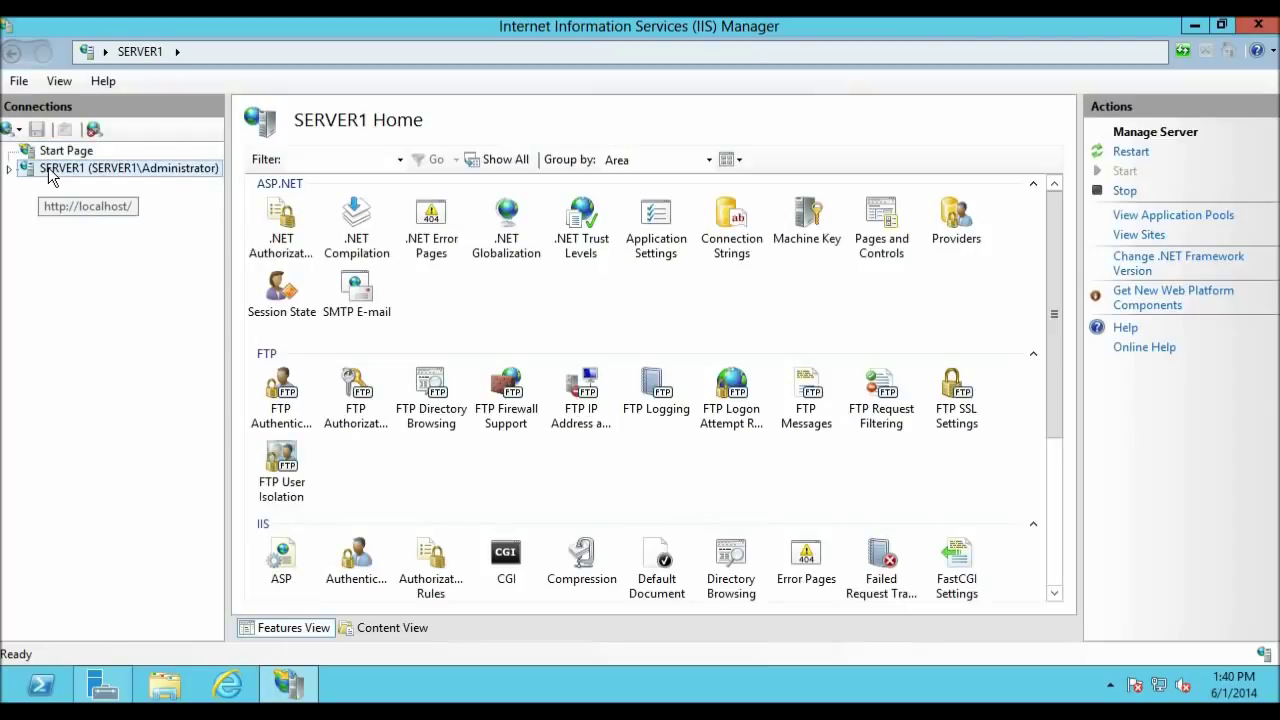
{"action": "left_click", "coordinate": [11, 171]}
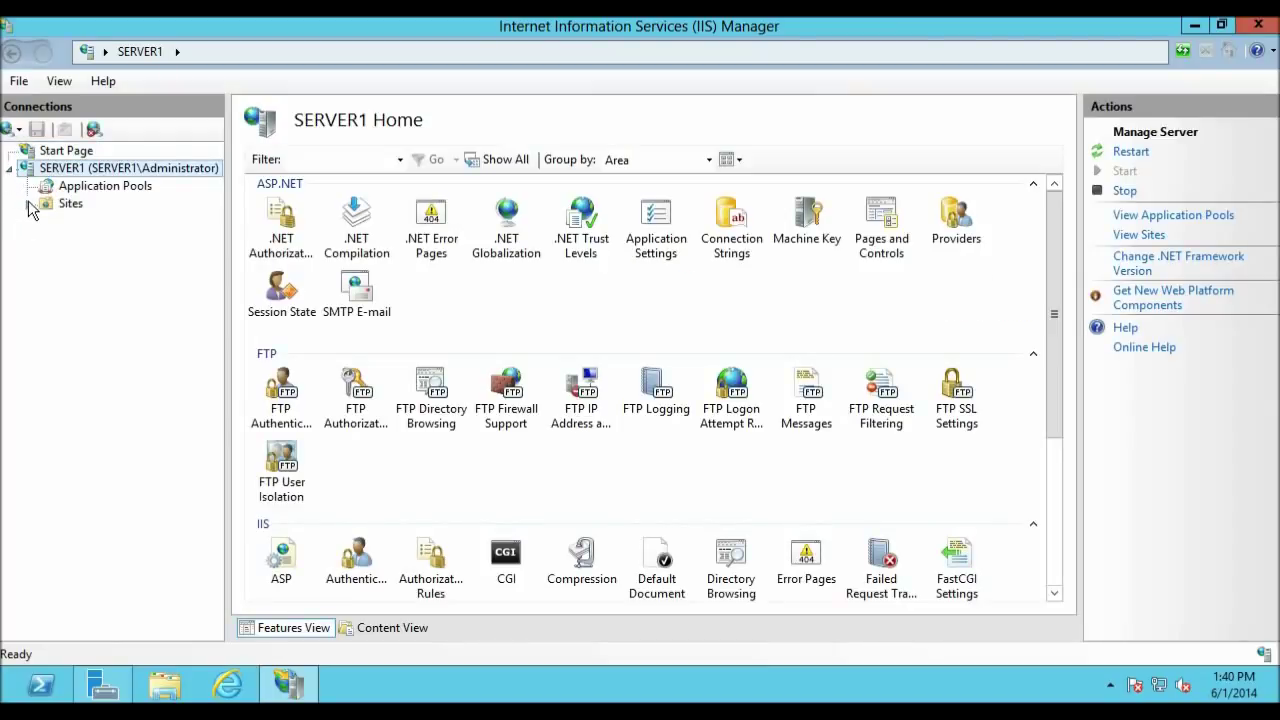
{"action": "left_click", "coordinate": [29, 204]}
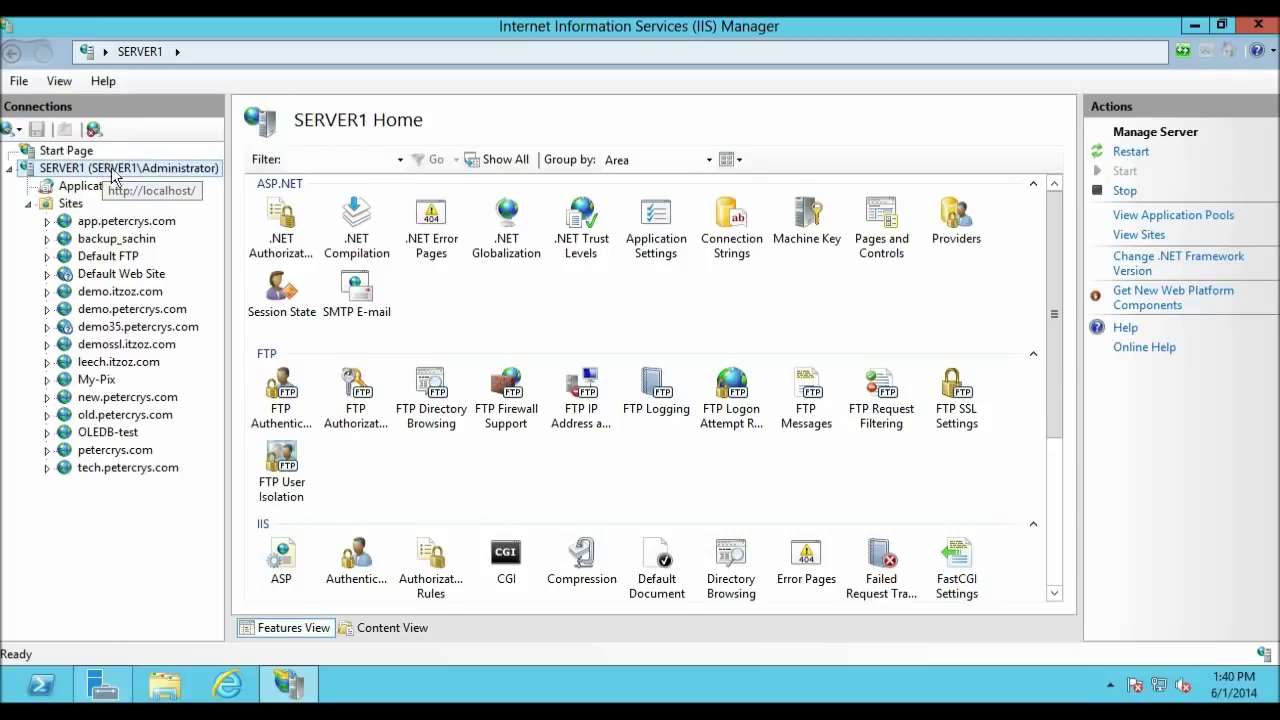
Open the Web Platform Installer from the Management features of SERVER1.
{"action": "left_click_drag", "start_coordinate": [1053, 243], "coordinate": [1072, 432]}
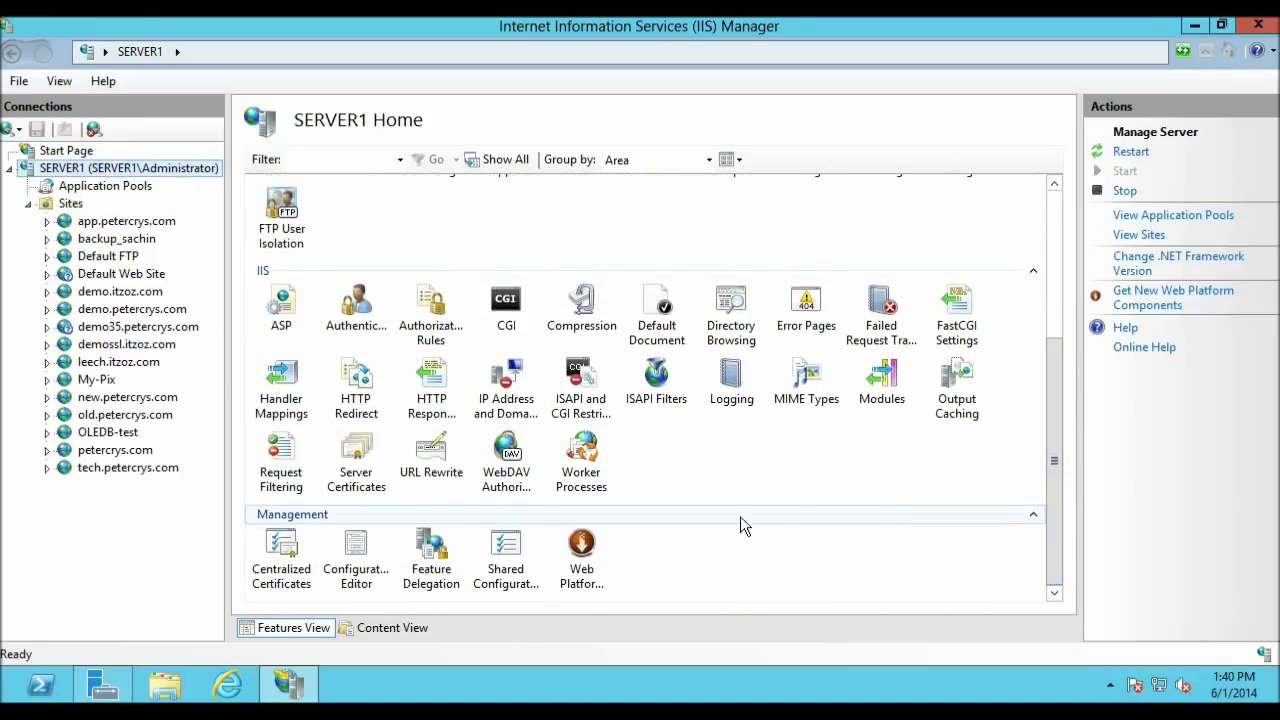
{"action": "left_click", "coordinate": [586, 568]}
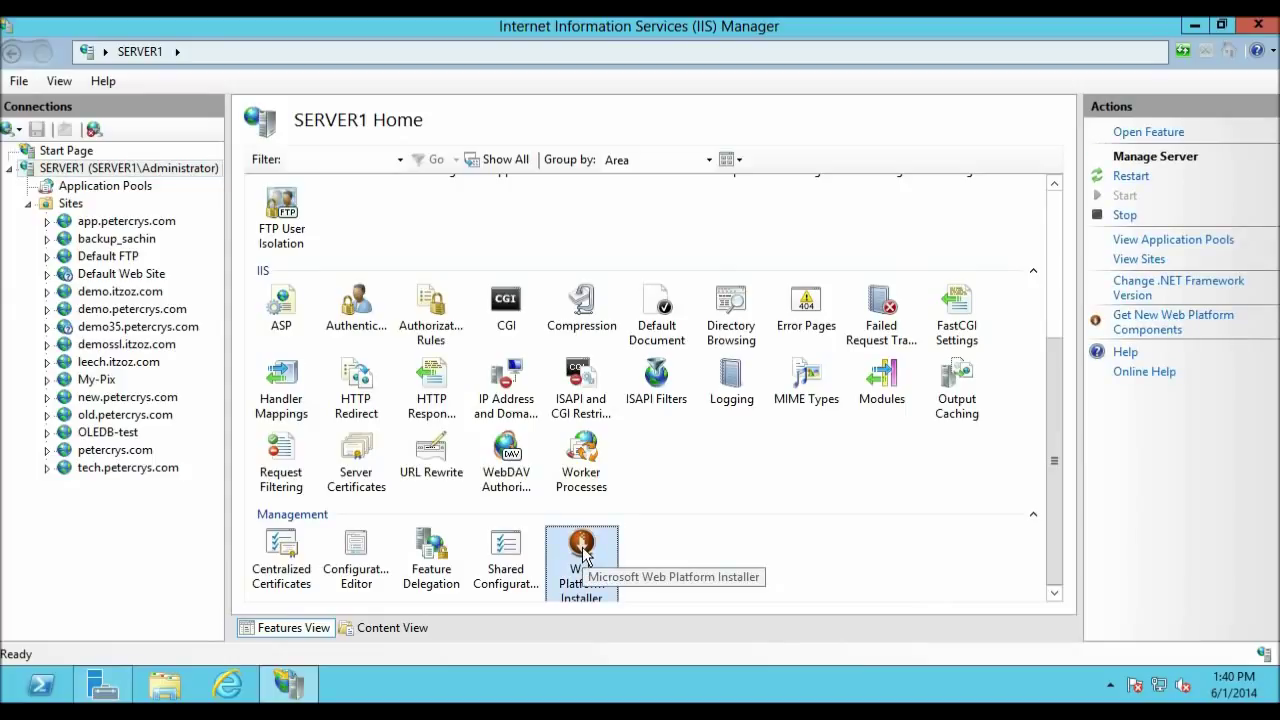
{"action": "left_click", "coordinate": [157, 170]}
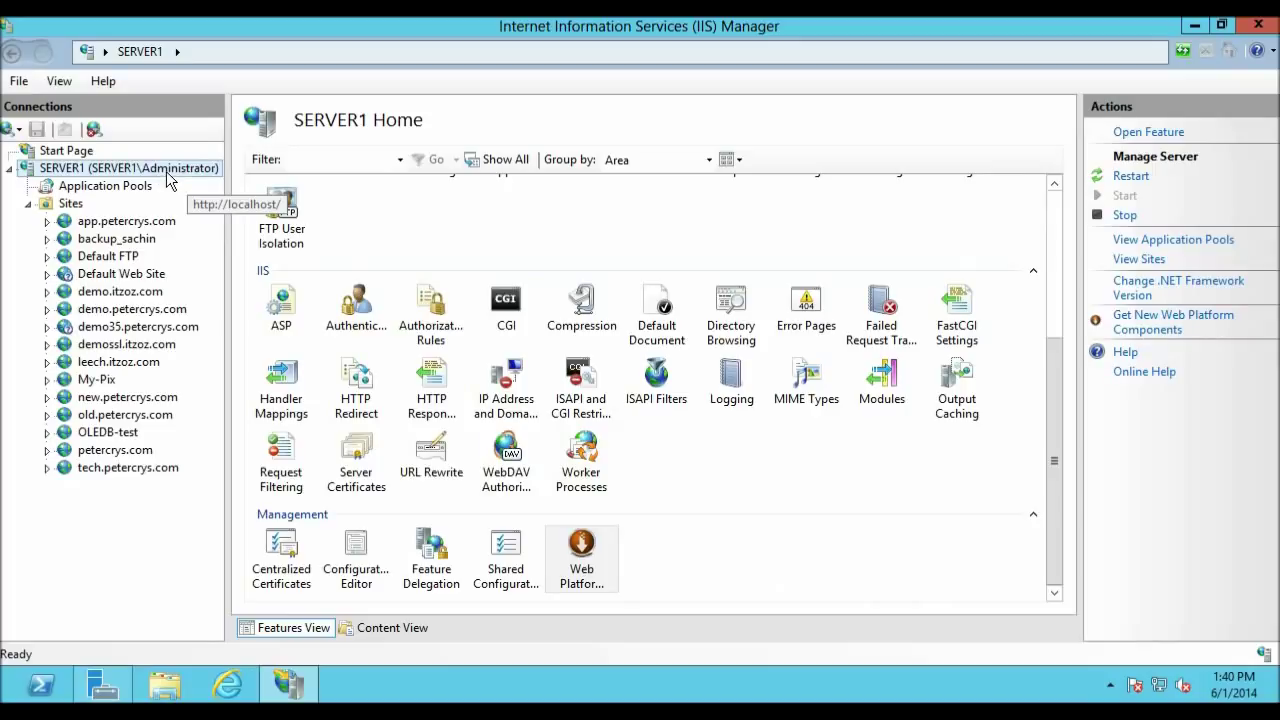
{"action": "double_click", "coordinate": [586, 556]}
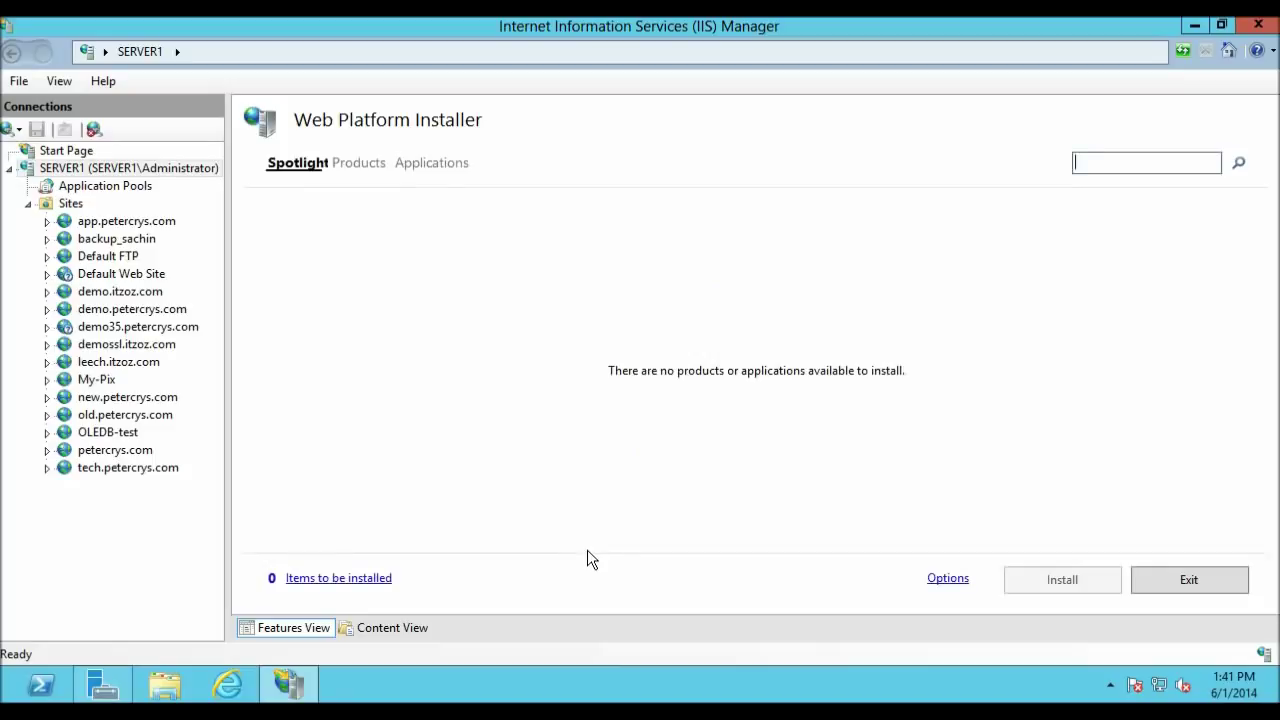
Browse the Frameworks products and add PHP 5.5.11 to the items to be installed.
{"action": "left_click", "coordinate": [359, 163]}
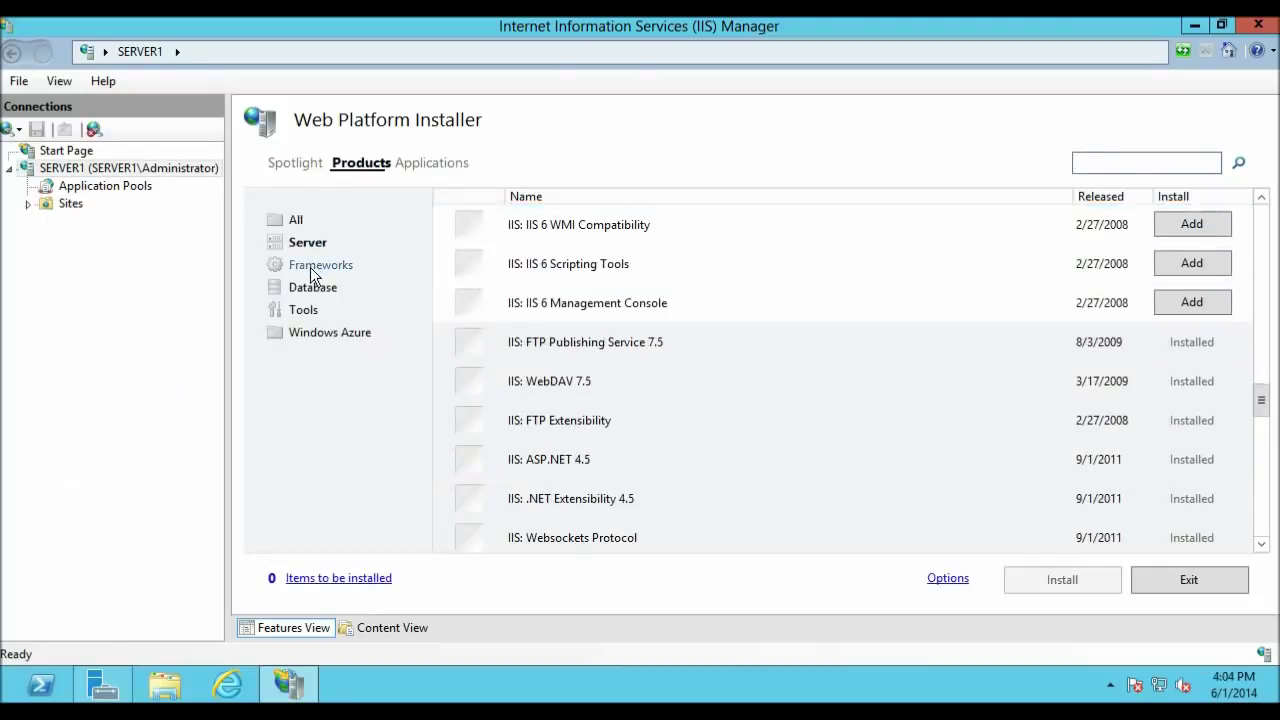
{"action": "left_click", "coordinate": [316, 265]}
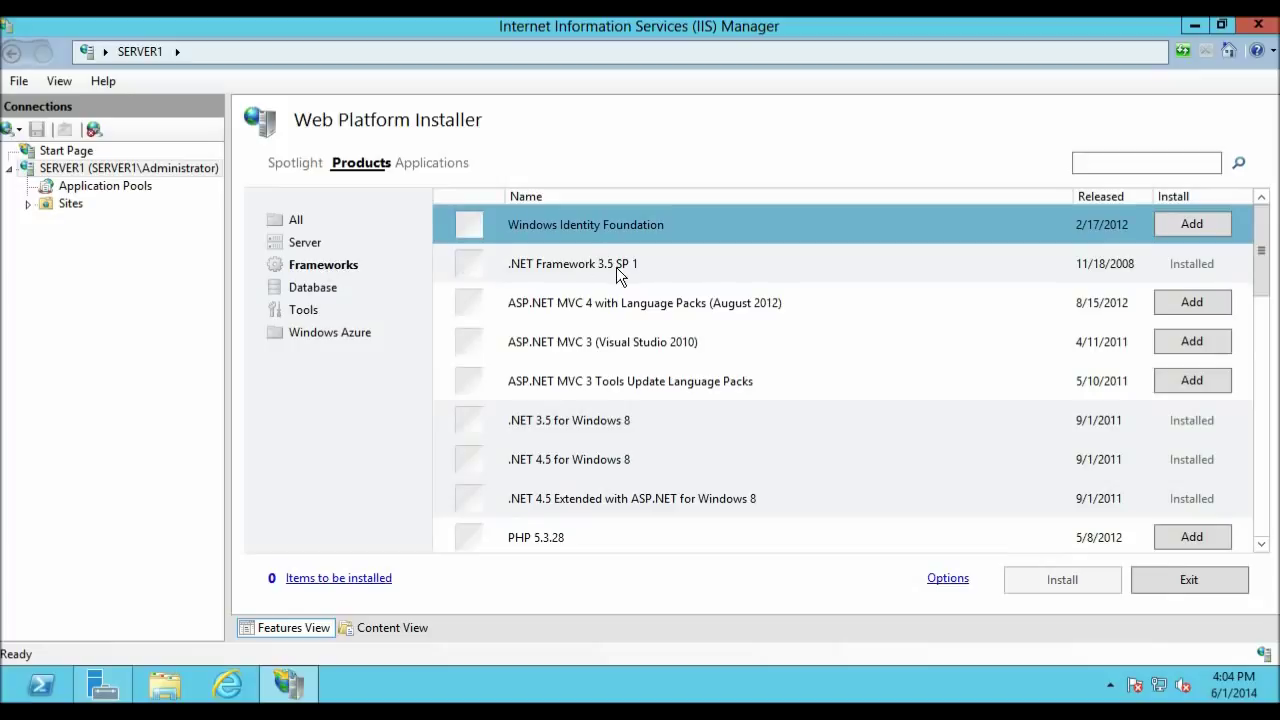
{"action": "scroll", "coordinate": [617, 268], "scroll_direction": "down", "scroll_amount": 10}
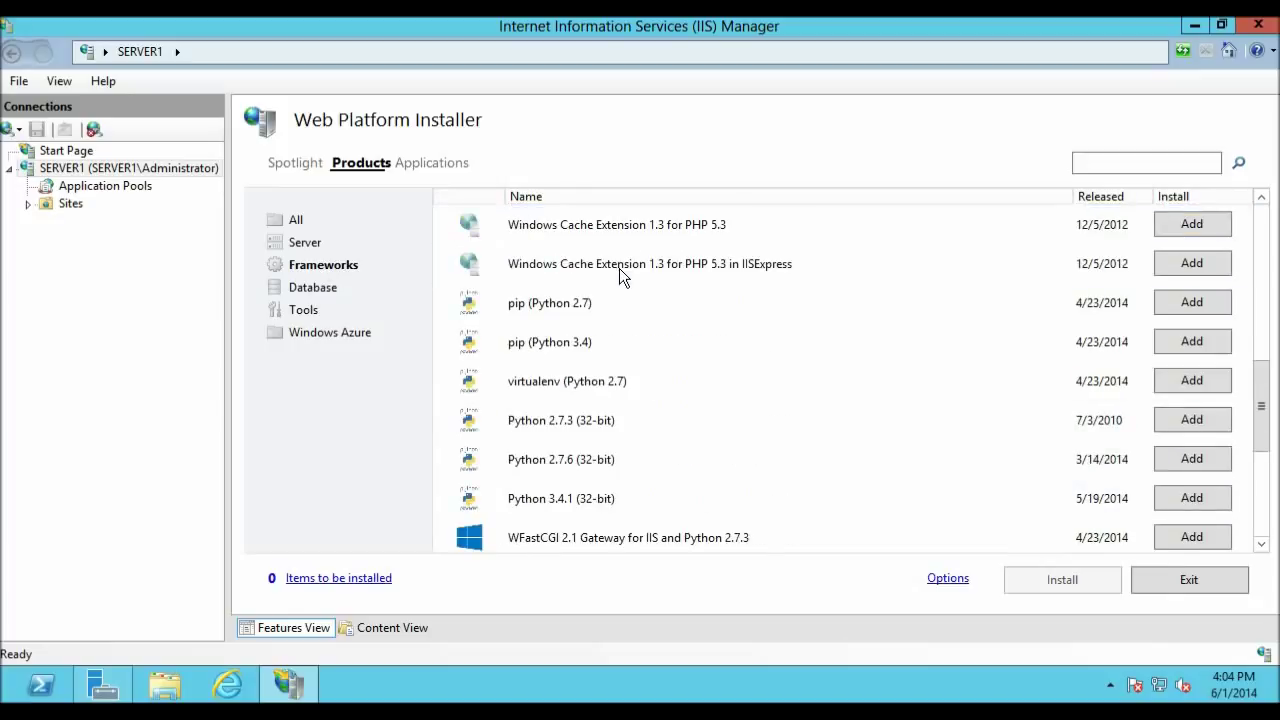
{"action": "scroll", "coordinate": [619, 268], "scroll_direction": "down", "scroll_amount": 3}
{"action": "scroll", "coordinate": [626, 270], "scroll_direction": "up", "scroll_amount": 3}
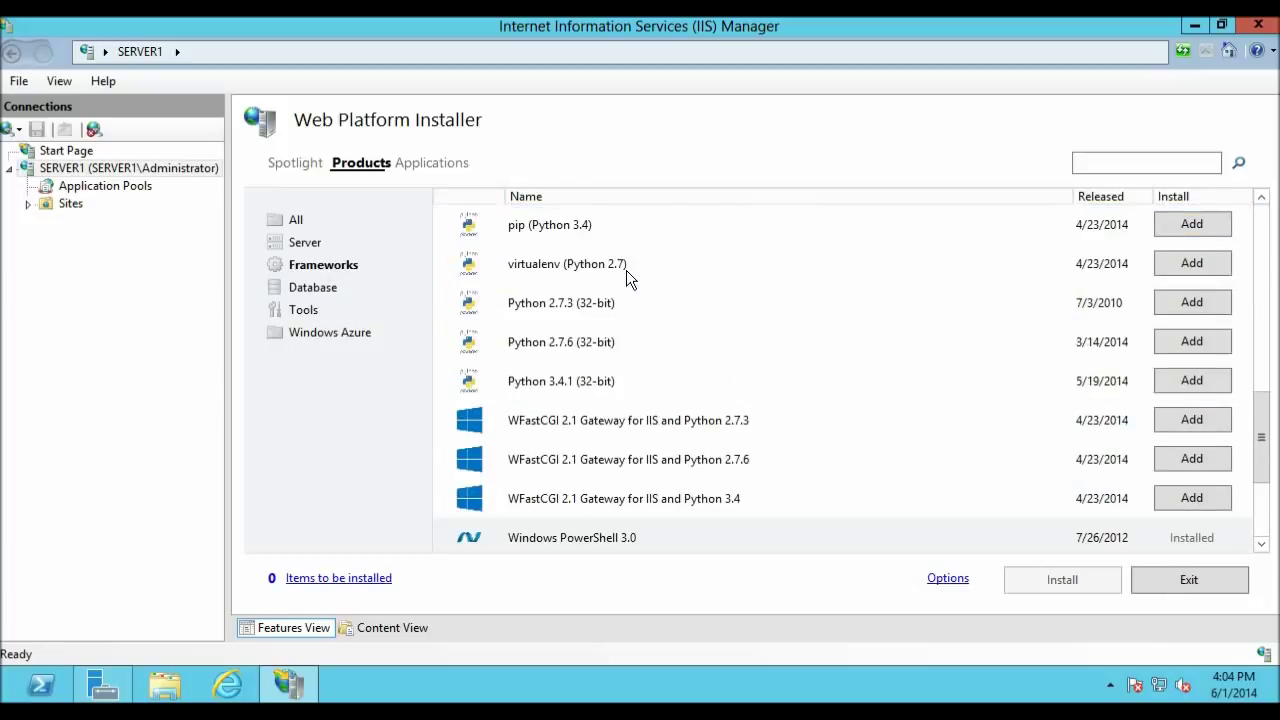
{"action": "scroll", "coordinate": [626, 270], "scroll_direction": "up", "scroll_amount": 3}
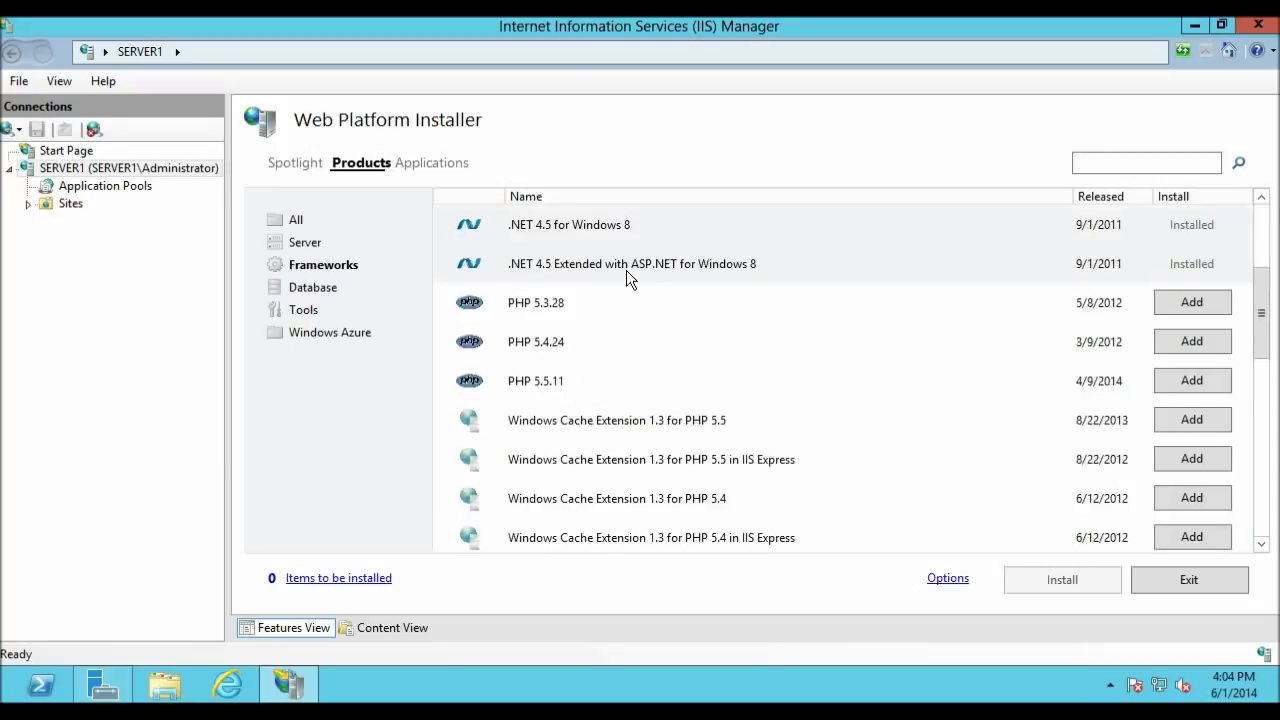
{"action": "left_click", "coordinate": [540, 298]}
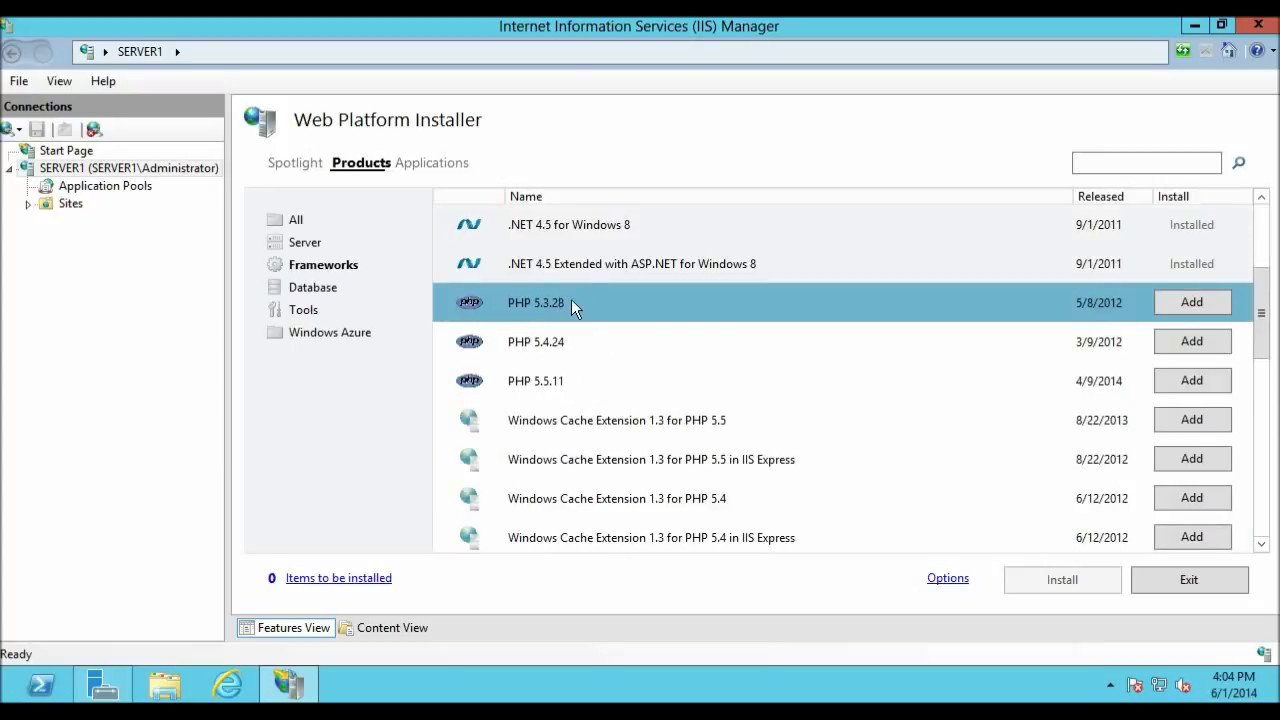
{"action": "scroll", "coordinate": [577, 299], "scroll_direction": "up", "scroll_amount": 1}
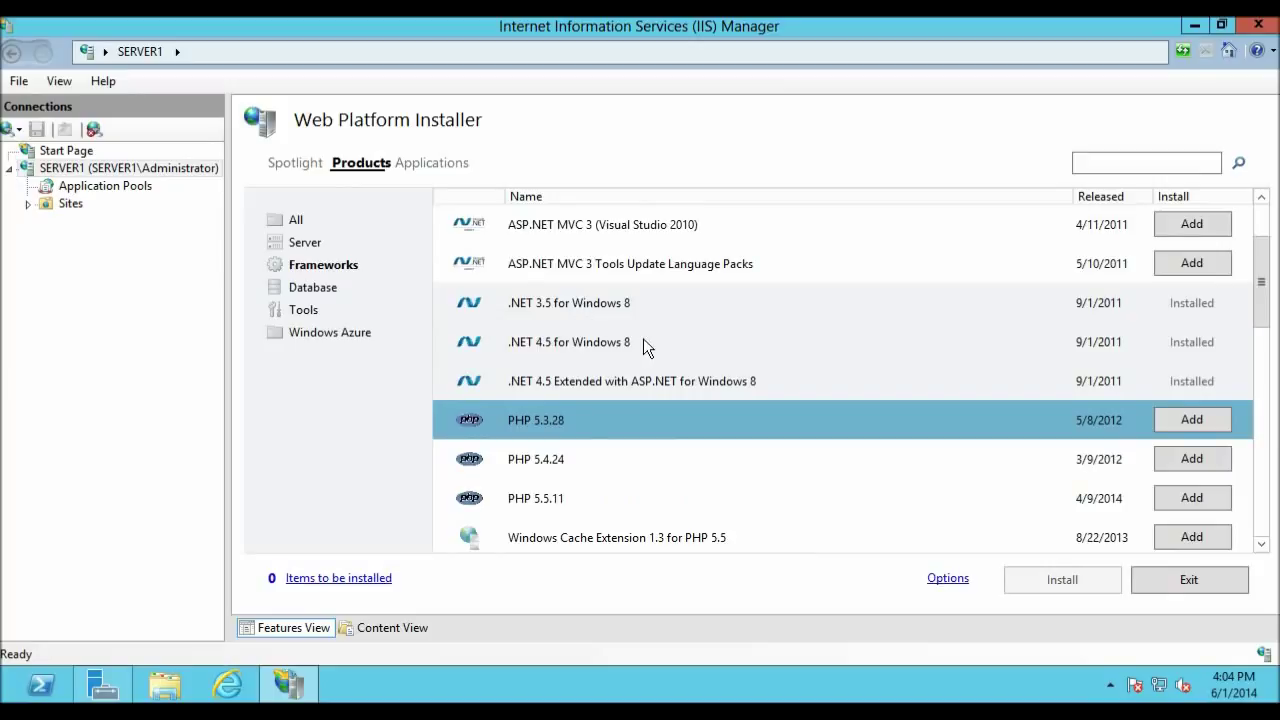
{"action": "scroll", "coordinate": [631, 357], "scroll_direction": "up", "scroll_amount": 1}
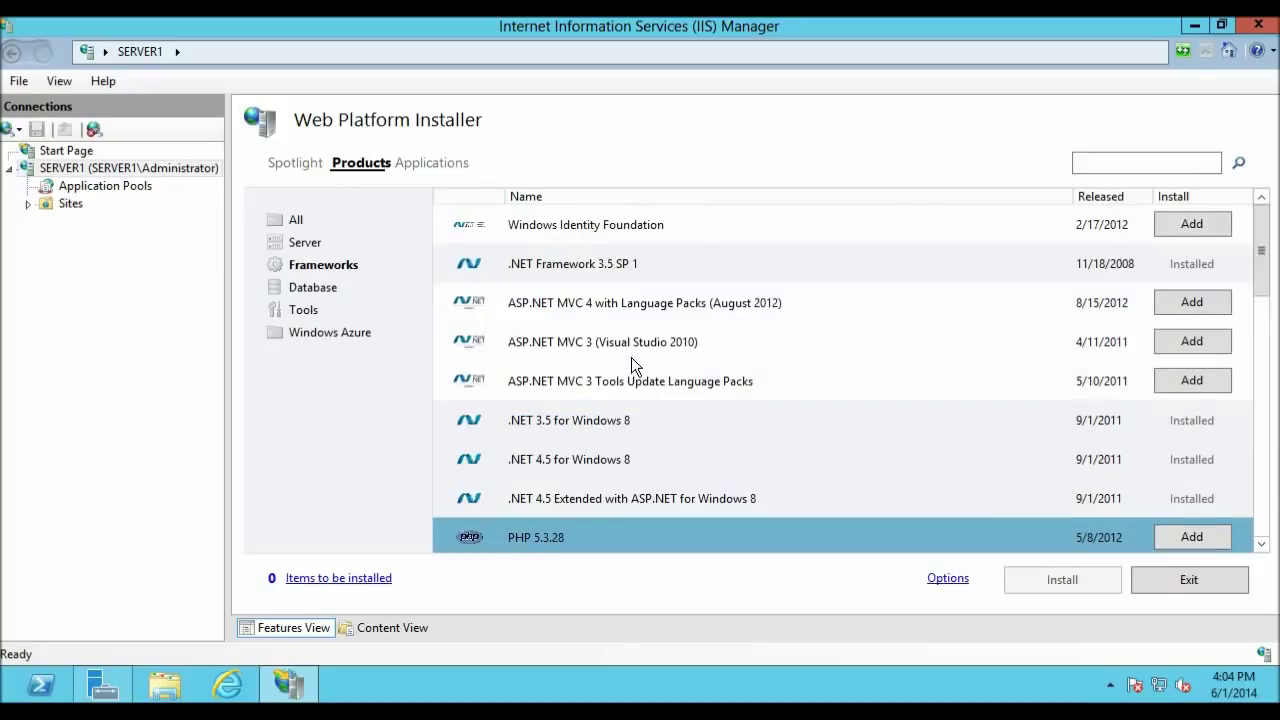
{"action": "scroll", "coordinate": [631, 357], "scroll_direction": "down", "scroll_amount": 3}
{"action": "scroll", "coordinate": [631, 362], "scroll_direction": "up", "scroll_amount": 2}
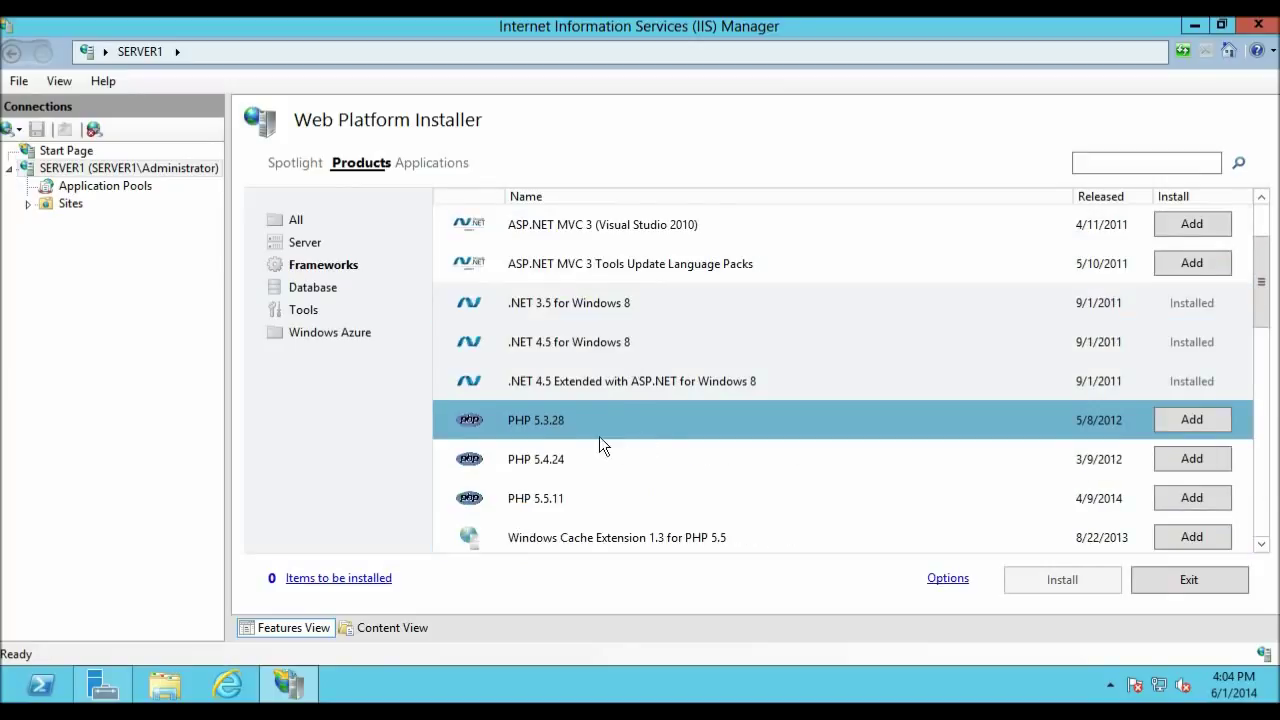
{"action": "left_click", "coordinate": [1116, 497]}
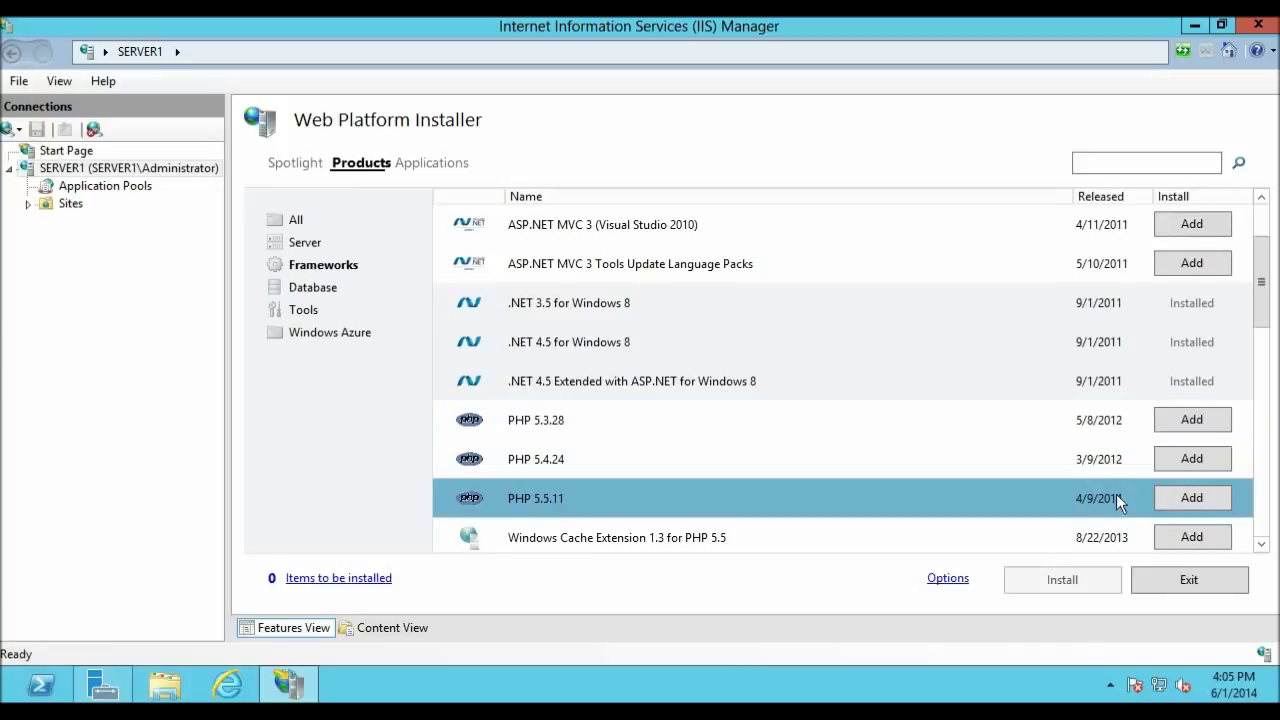
{"action": "left_click", "coordinate": [1172, 497]}
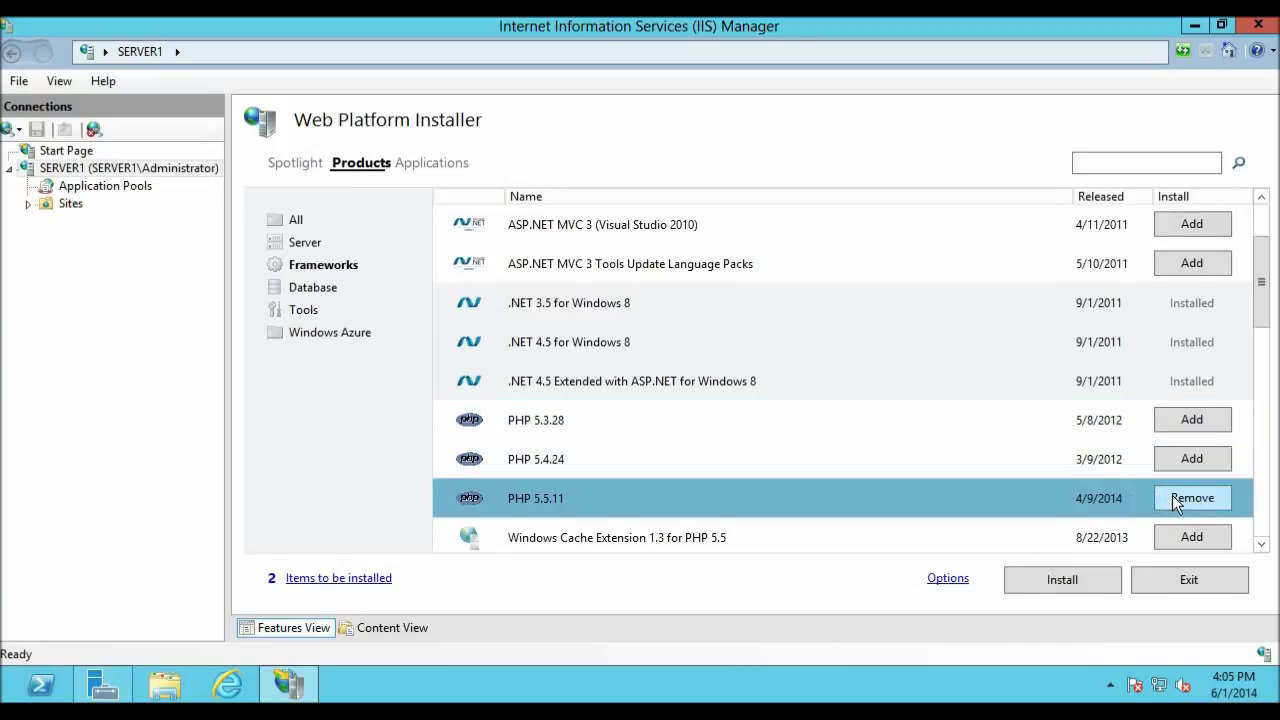
Install the queued PHP items, accepting the license terms, and exit the Web Platform Installer once the installation is finished.
{"action": "left_click", "coordinate": [1086, 578]}
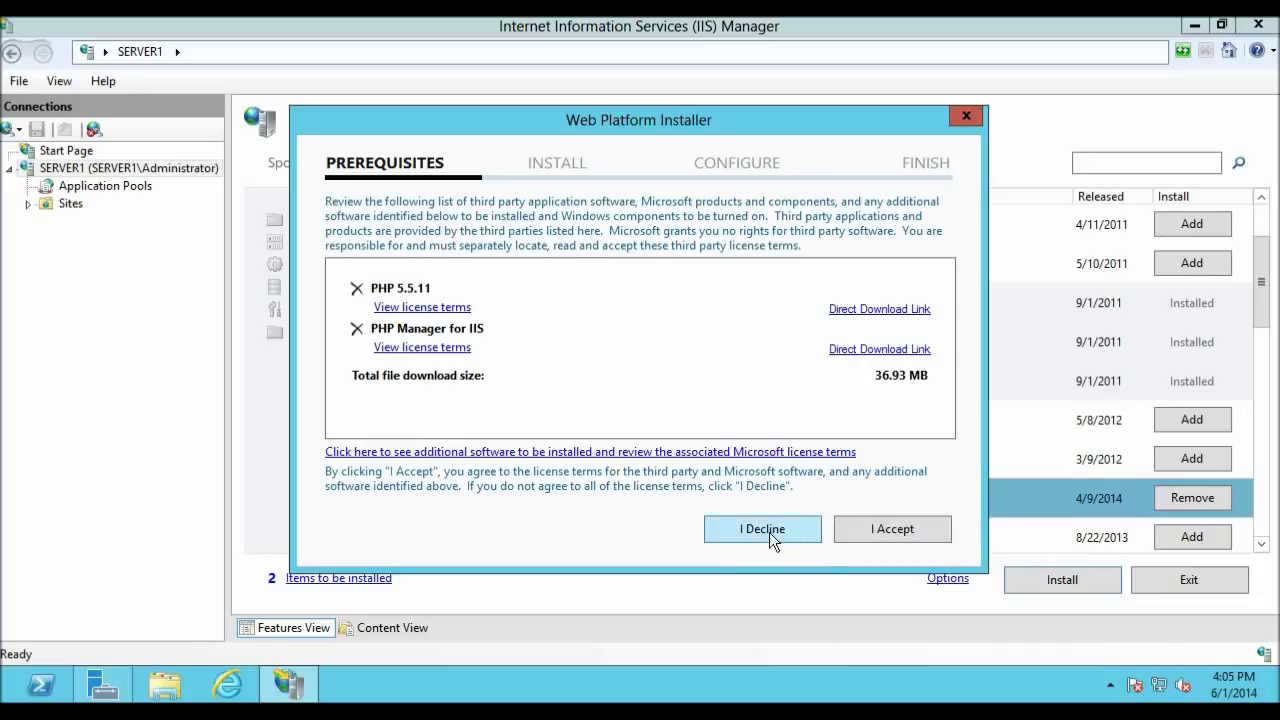
{"action": "left_click", "coordinate": [882, 534]}
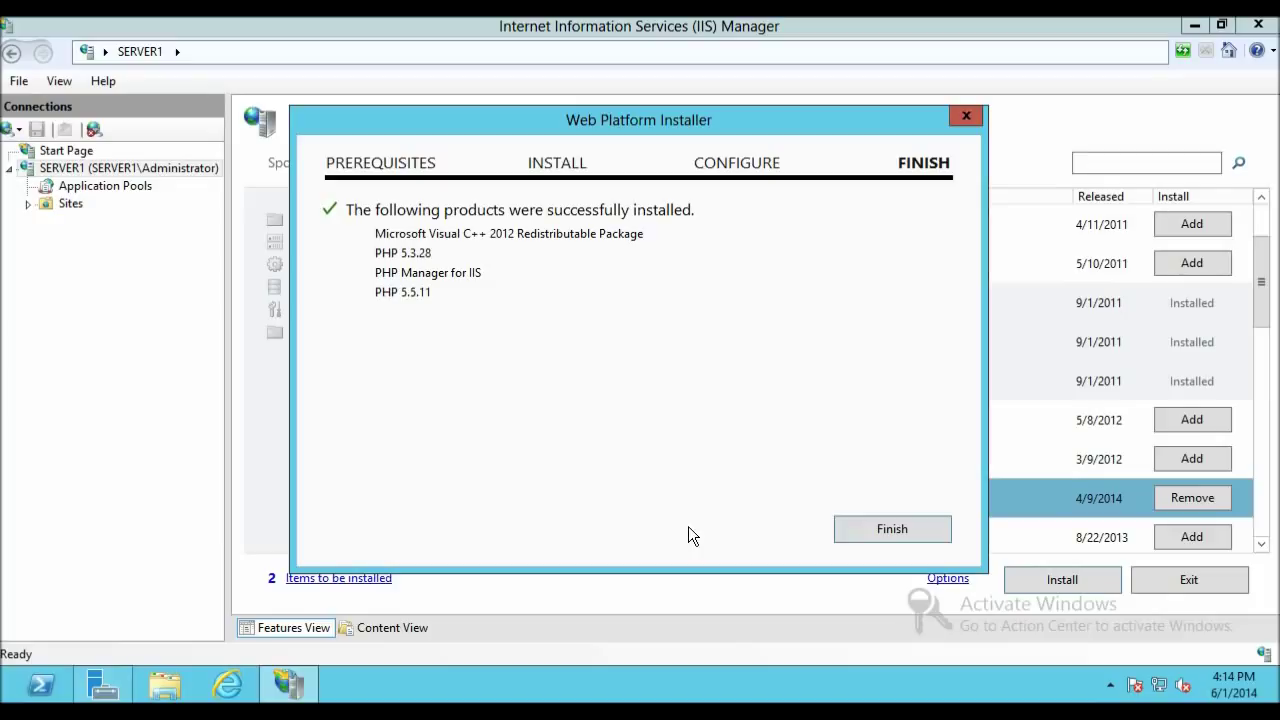
{"action": "left_click", "coordinate": [876, 530]}
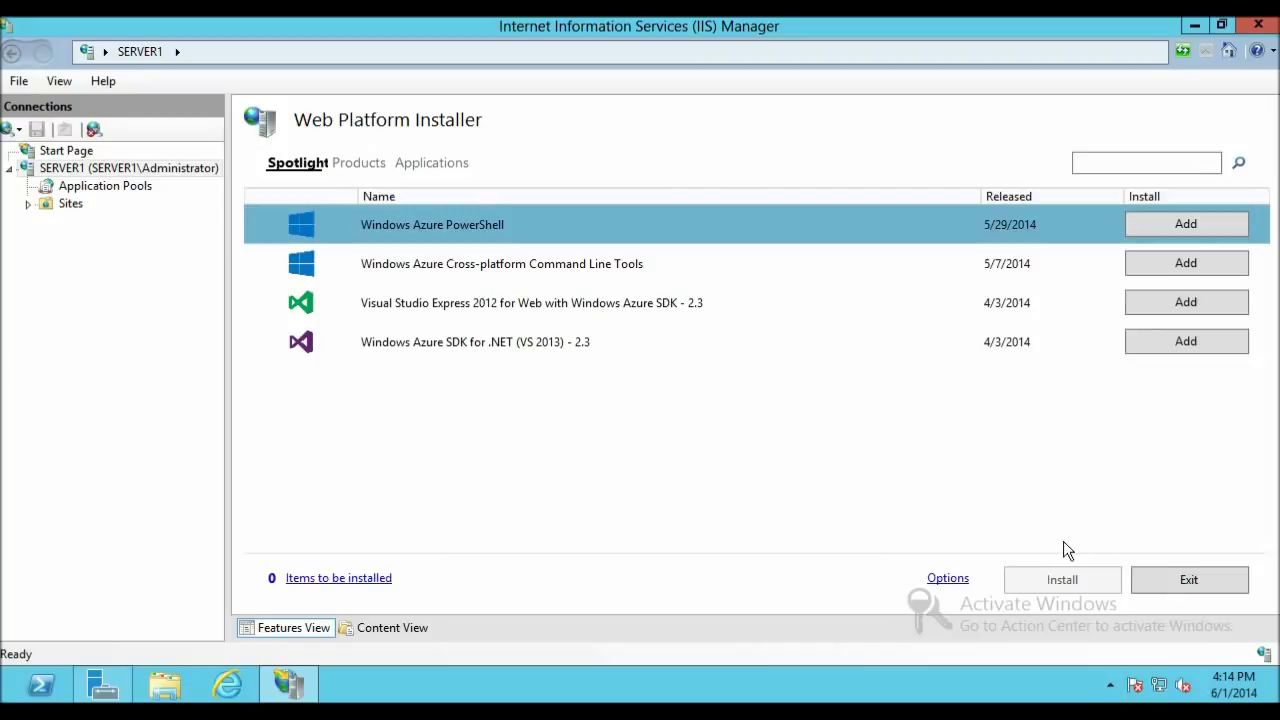
{"action": "left_click", "coordinate": [1181, 579]}
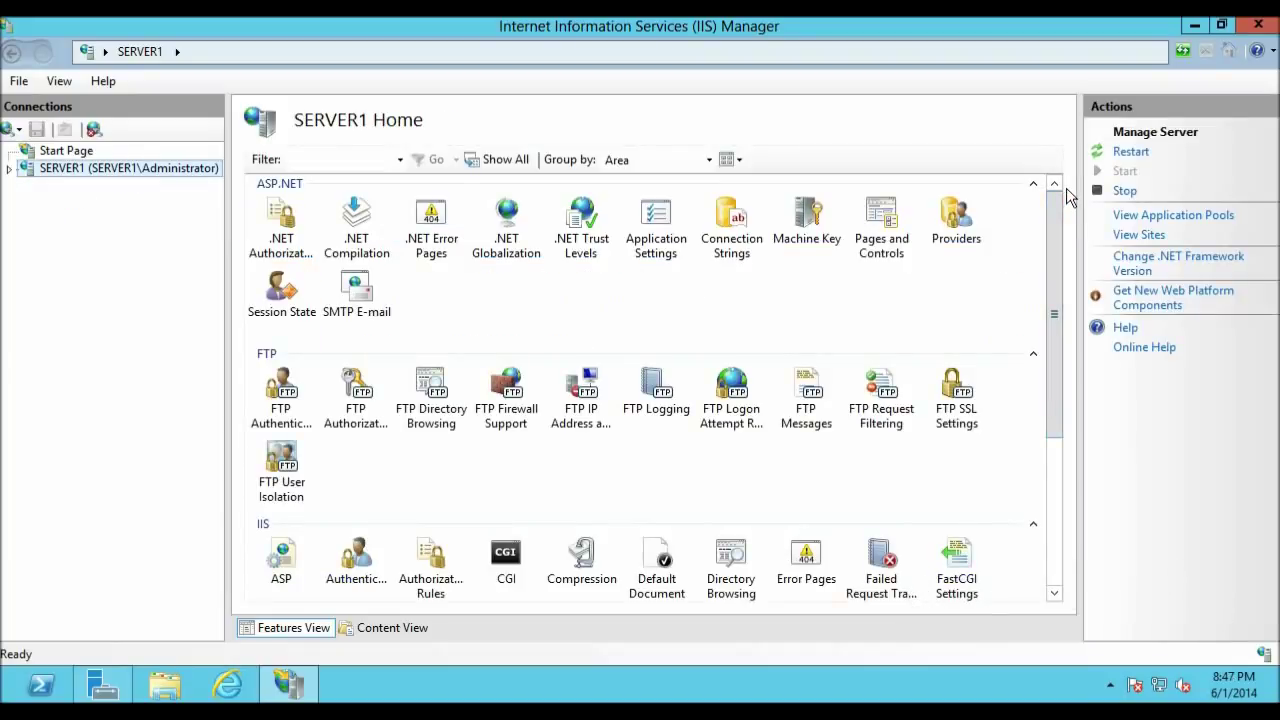
Close IIS Manager, reopen it from Server Manager and select SERVER1.
{"action": "left_click", "coordinate": [1258, 24]}
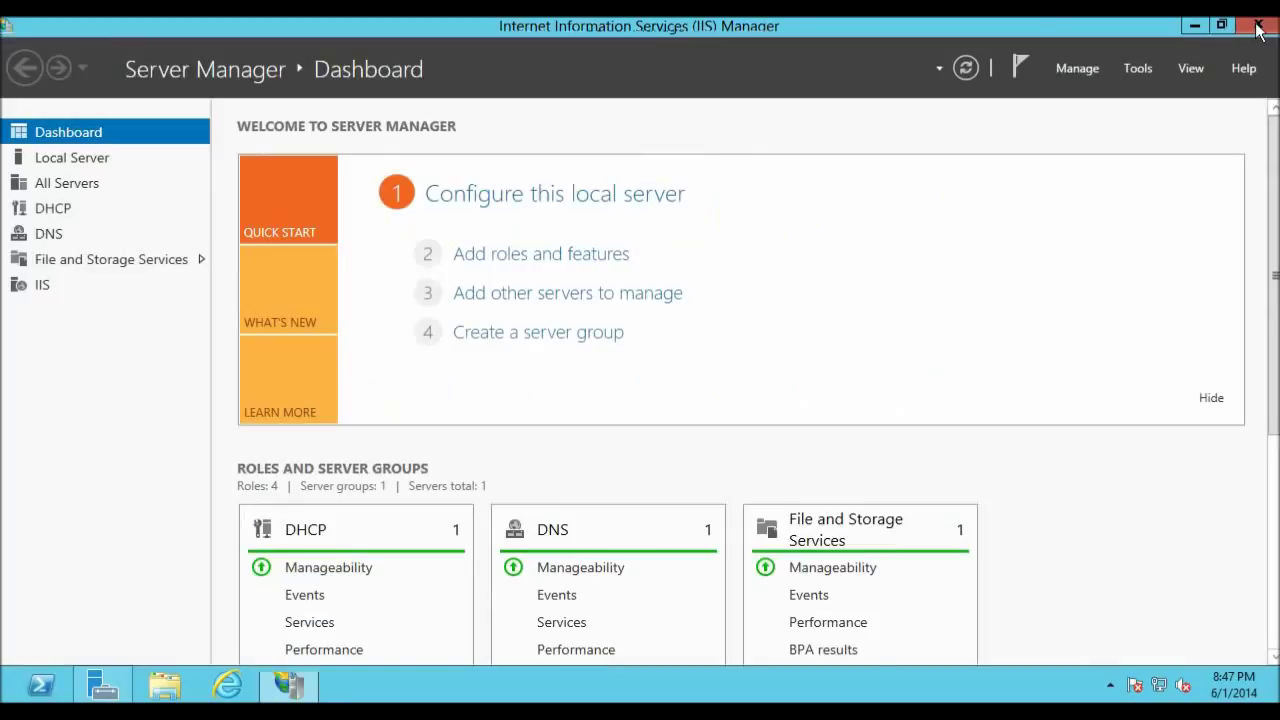
{"action": "left_click", "coordinate": [1140, 68]}
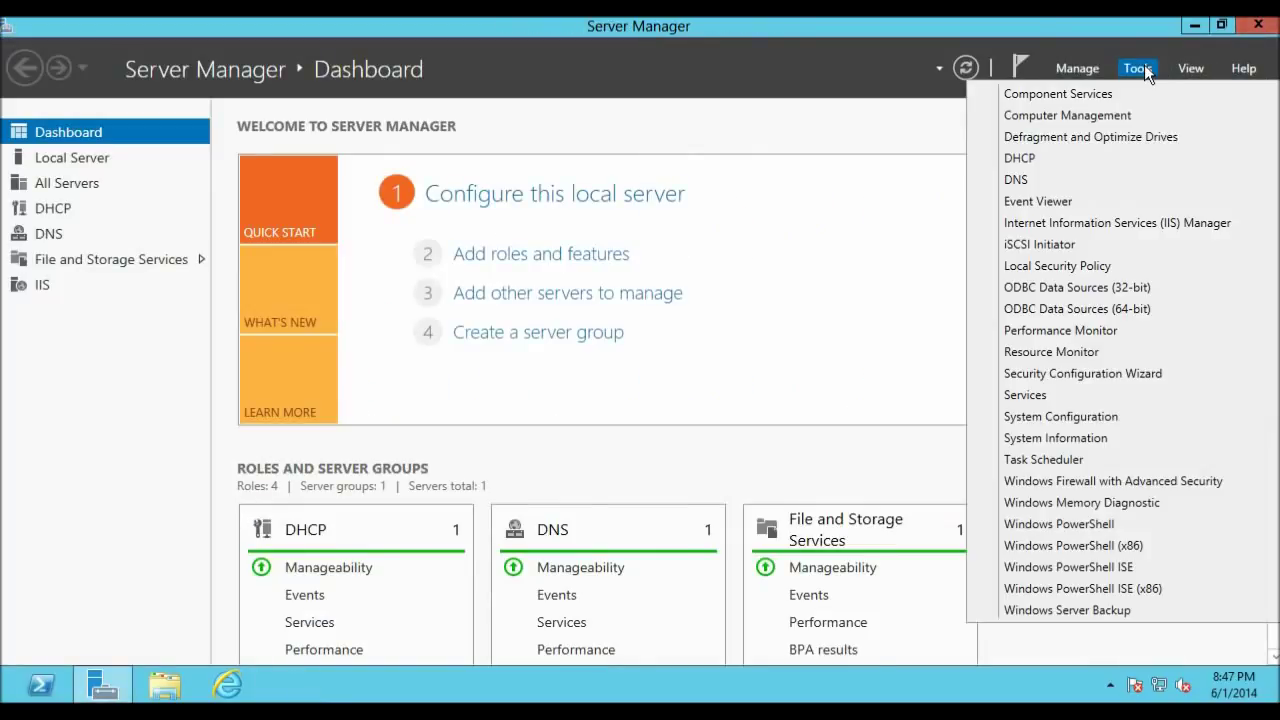
{"action": "left_click", "coordinate": [1119, 222]}
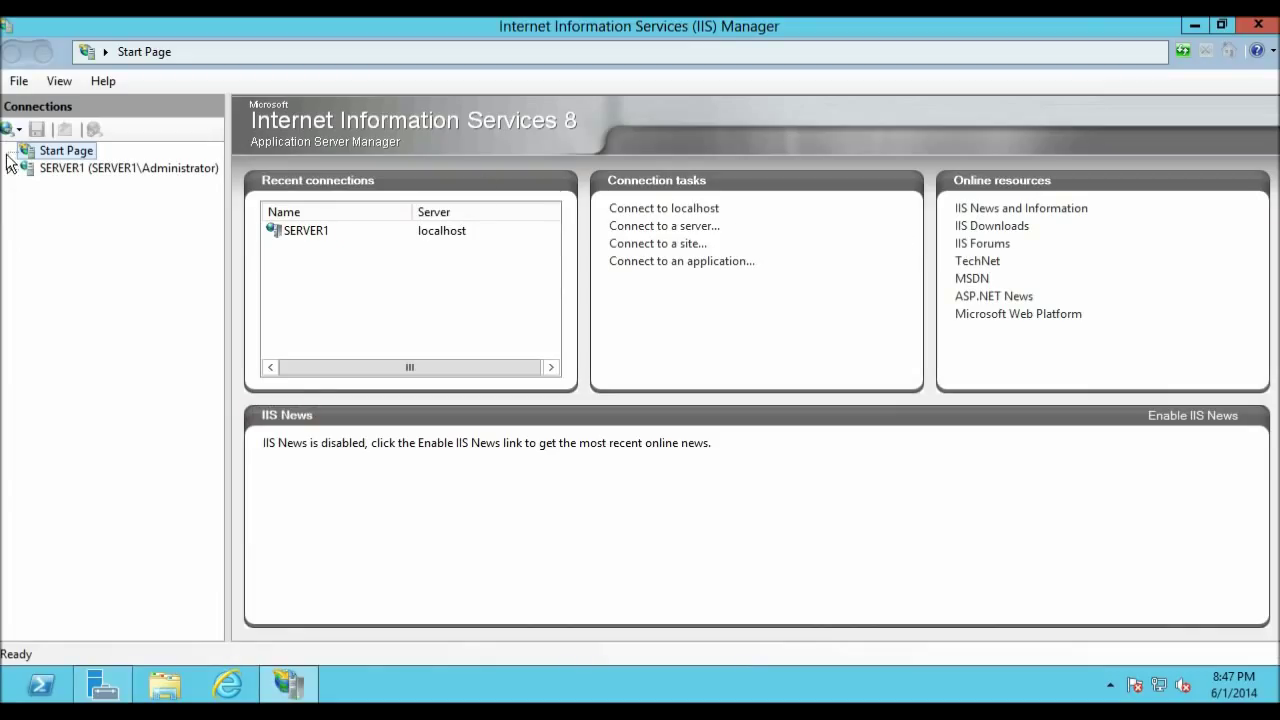
{"action": "left_click", "coordinate": [87, 169]}
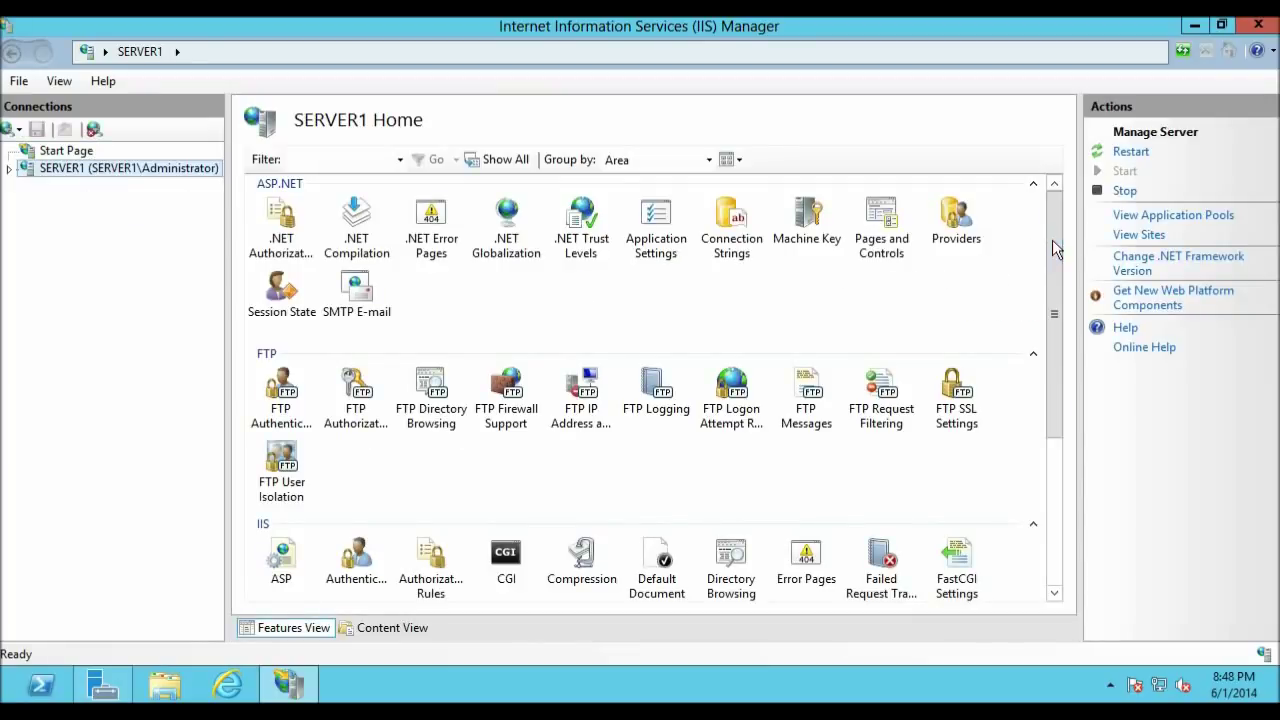
Open PHP Manager for SERVER1 to review the PHP setup, and show the server's list of sites.
{"action": "left_click_drag", "start_coordinate": [1057, 249], "coordinate": [1075, 373]}
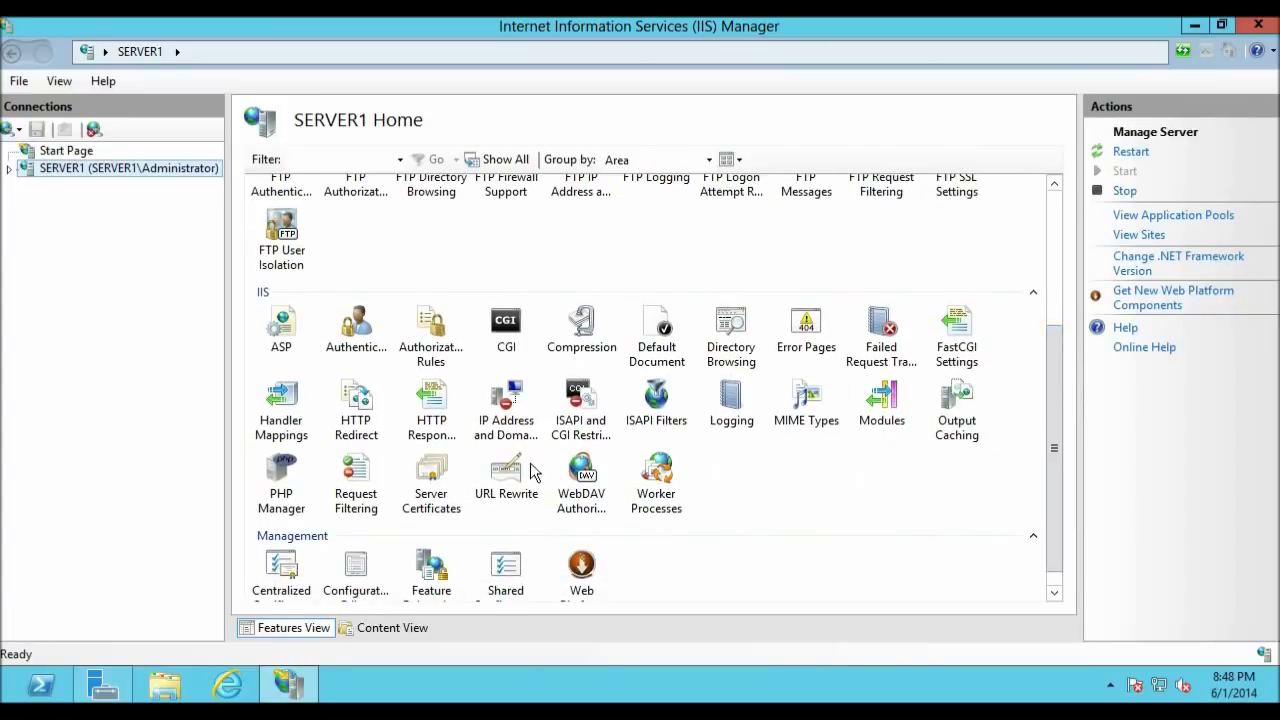
{"action": "left_click", "coordinate": [284, 485]}
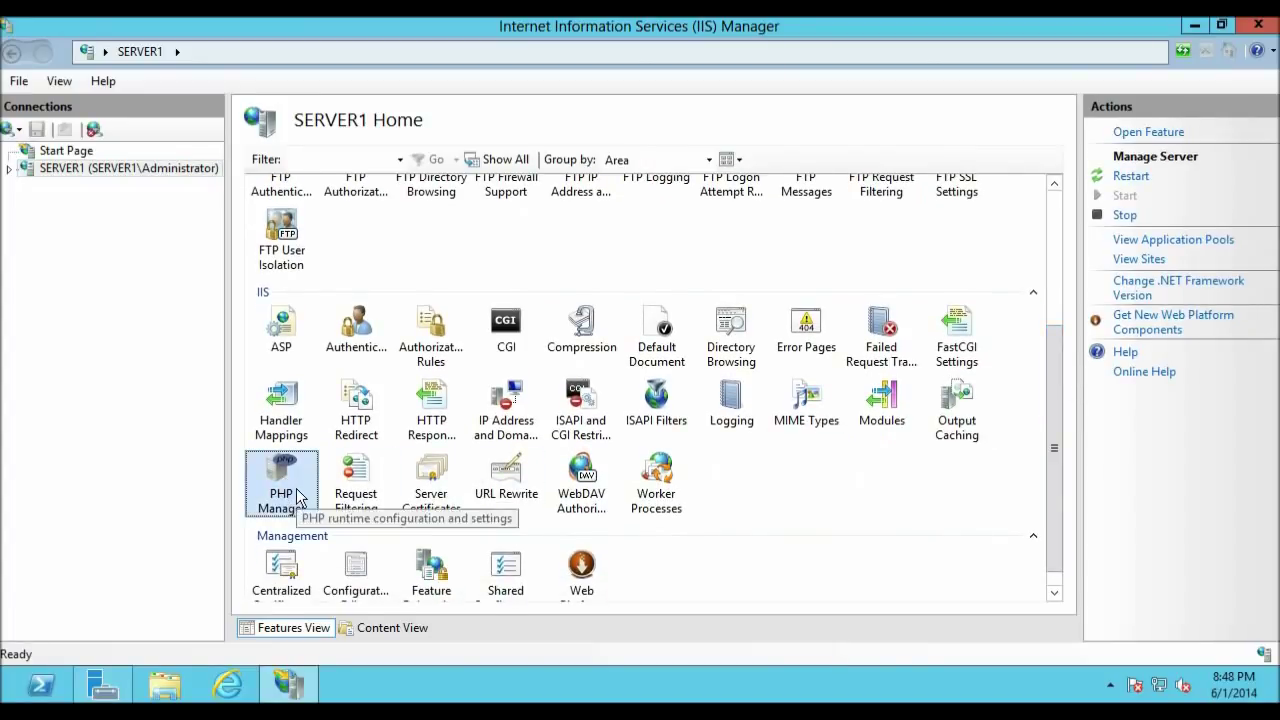
{"action": "double_click", "coordinate": [297, 497]}
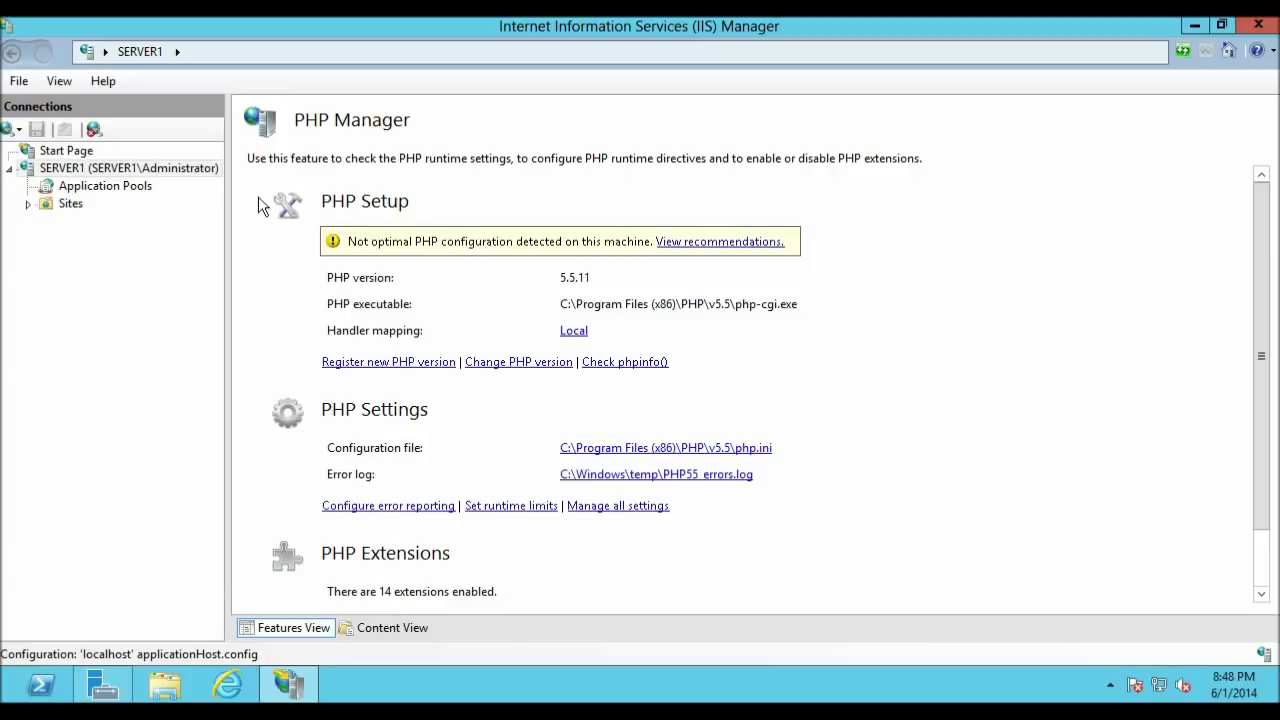
{"action": "left_click", "coordinate": [45, 205]}
{"action": "left_click", "coordinate": [27, 205]}
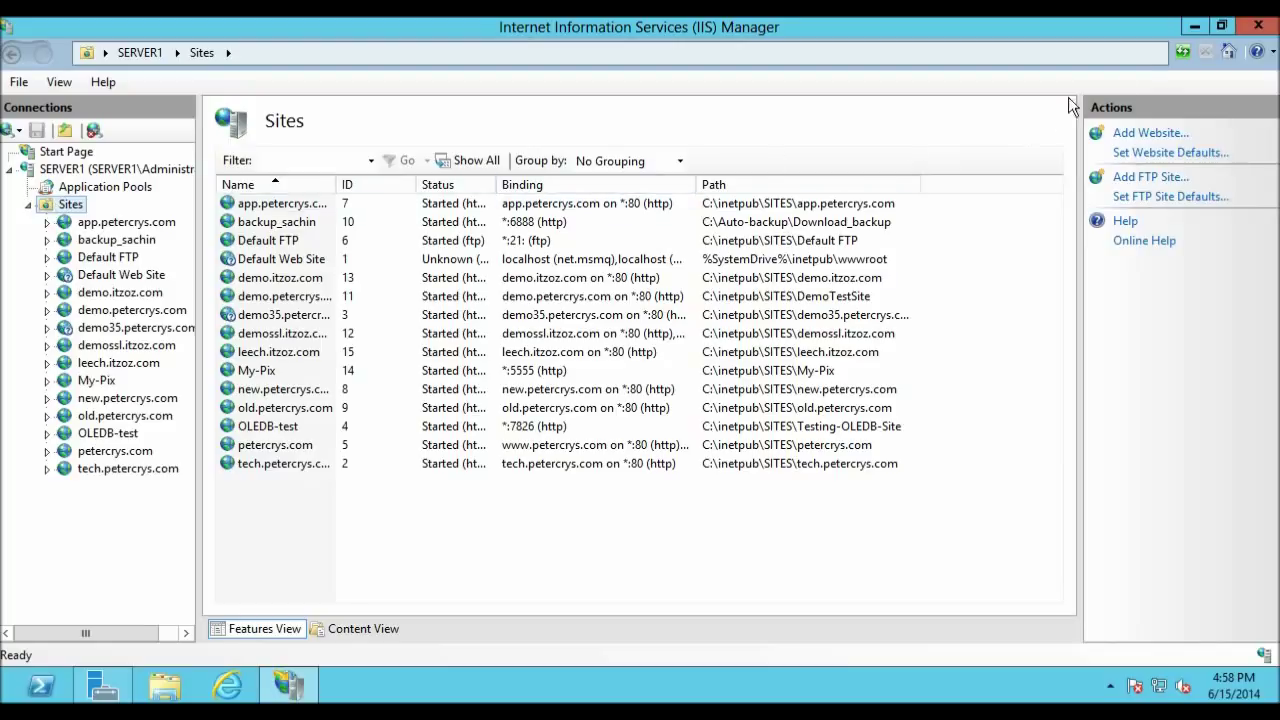
Minimize IIS Manager and Server Manager, and open the PHPtest folder inside the desktop's test folder.
{"action": "left_click", "coordinate": [1192, 28]}
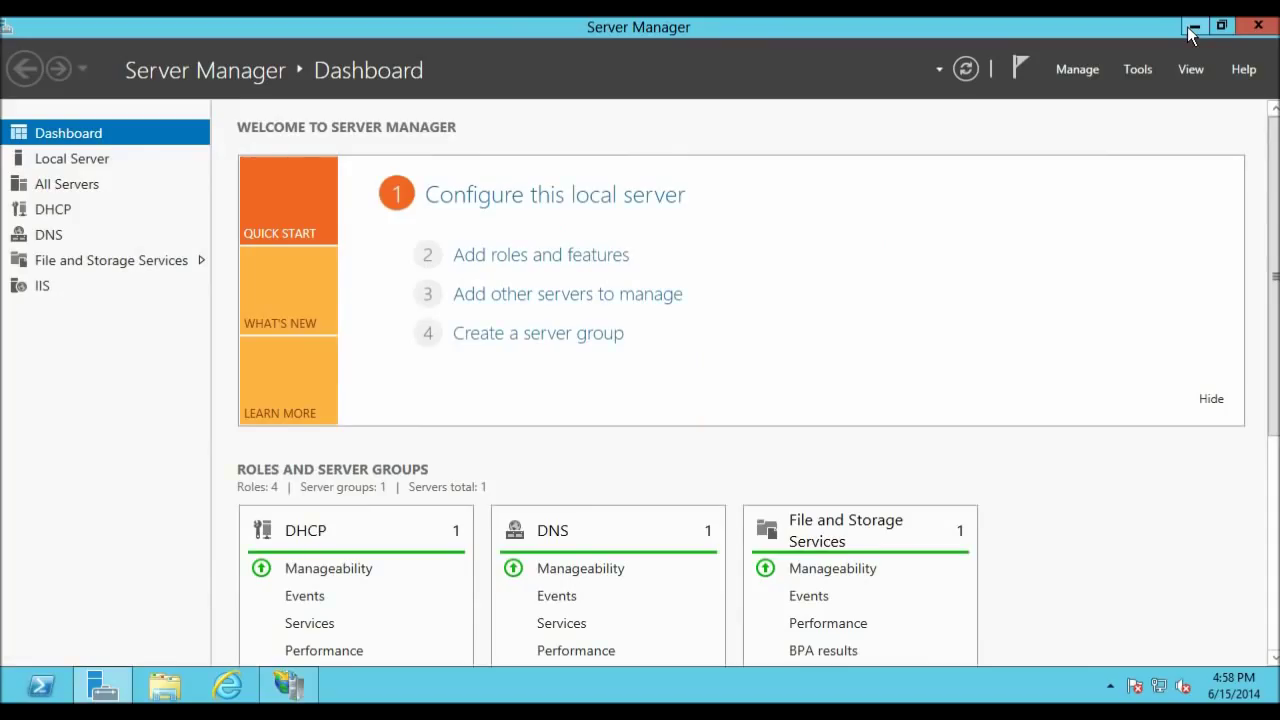
{"action": "left_click", "coordinate": [1193, 28]}
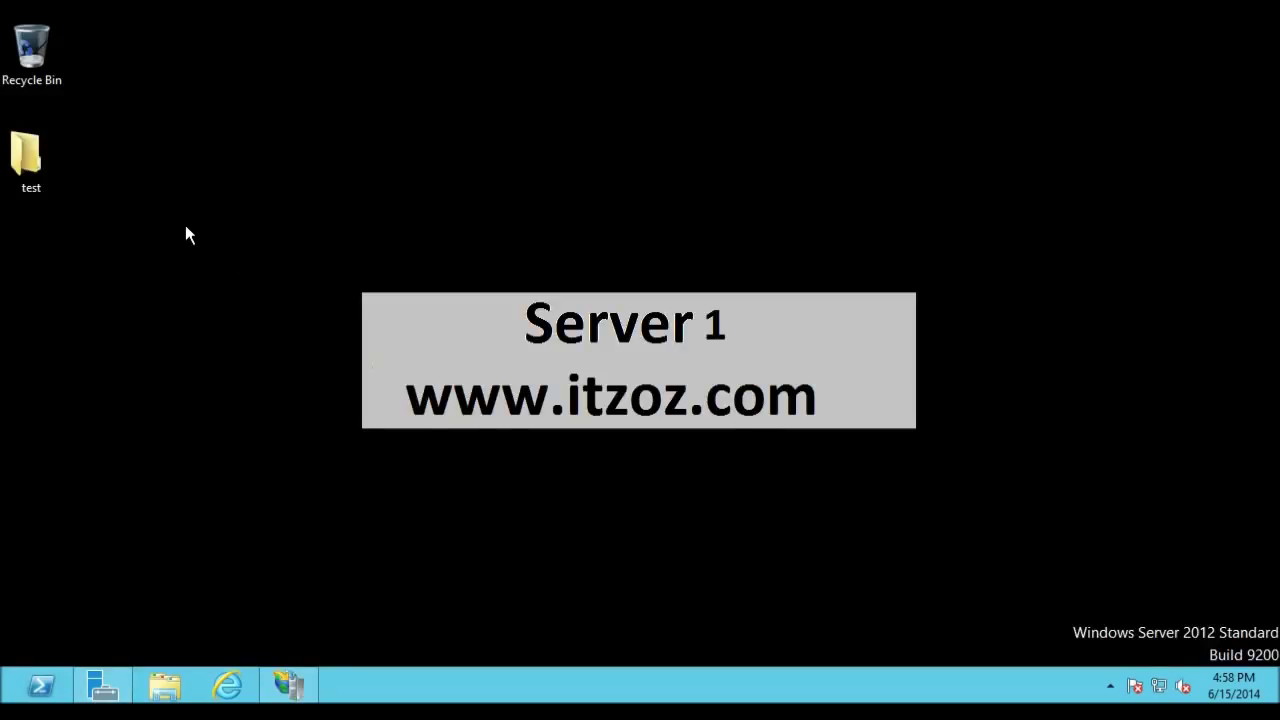
{"action": "double_click", "coordinate": [36, 152]}
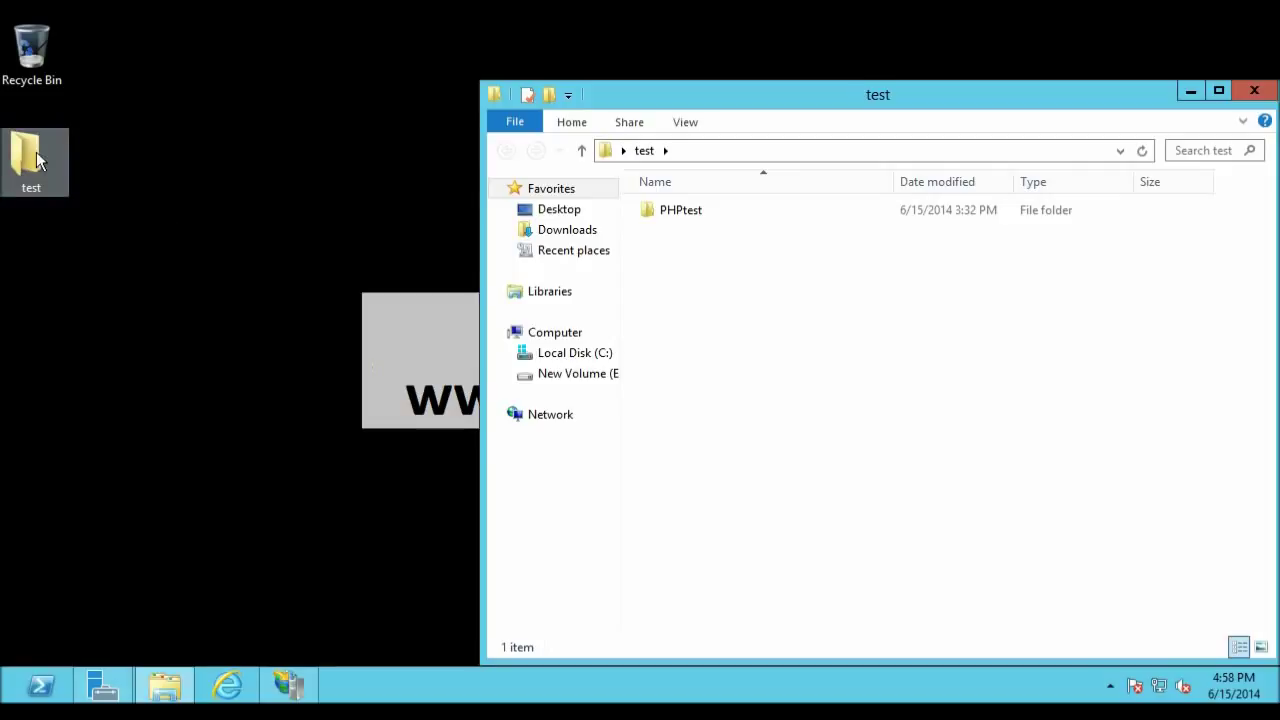
{"action": "left_click", "coordinate": [705, 213]}
{"action": "double_click", "coordinate": [692, 212]}
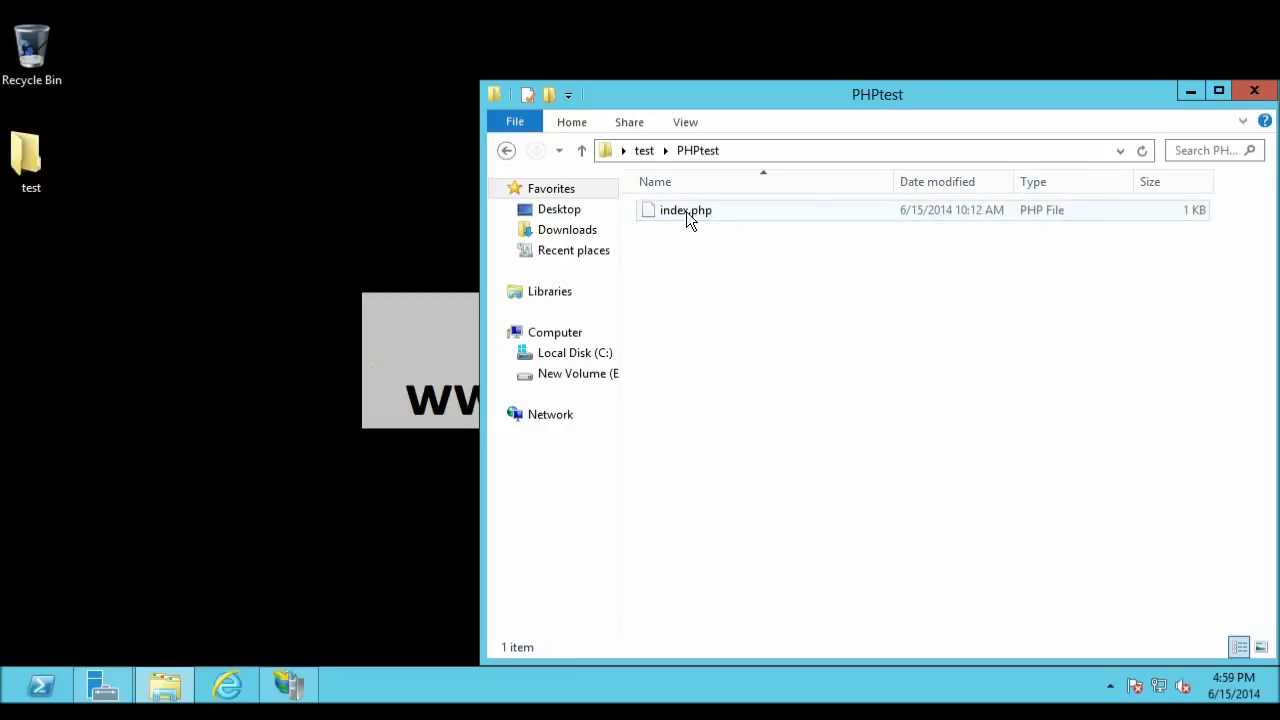
Open index.php from the PHPtest folder in Notepad to check its code, and close the file.
{"action": "right_click", "coordinate": [686, 211]}
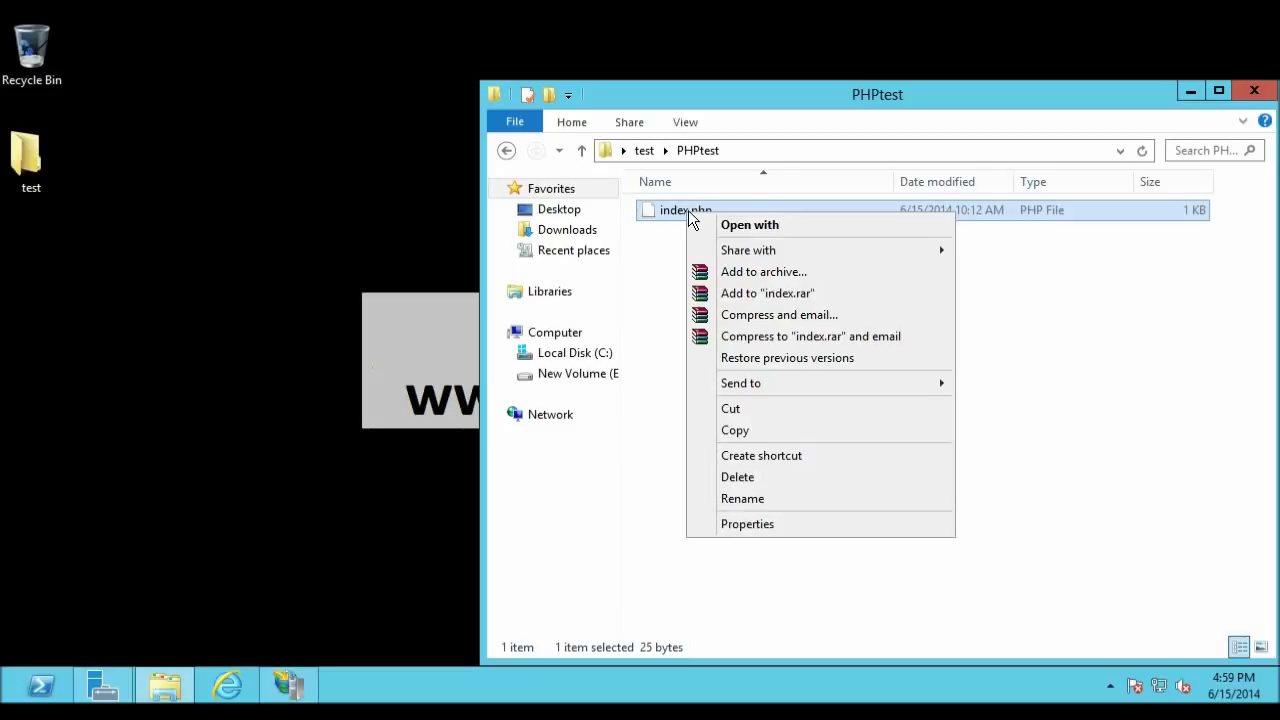
{"action": "left_click", "coordinate": [773, 226]}
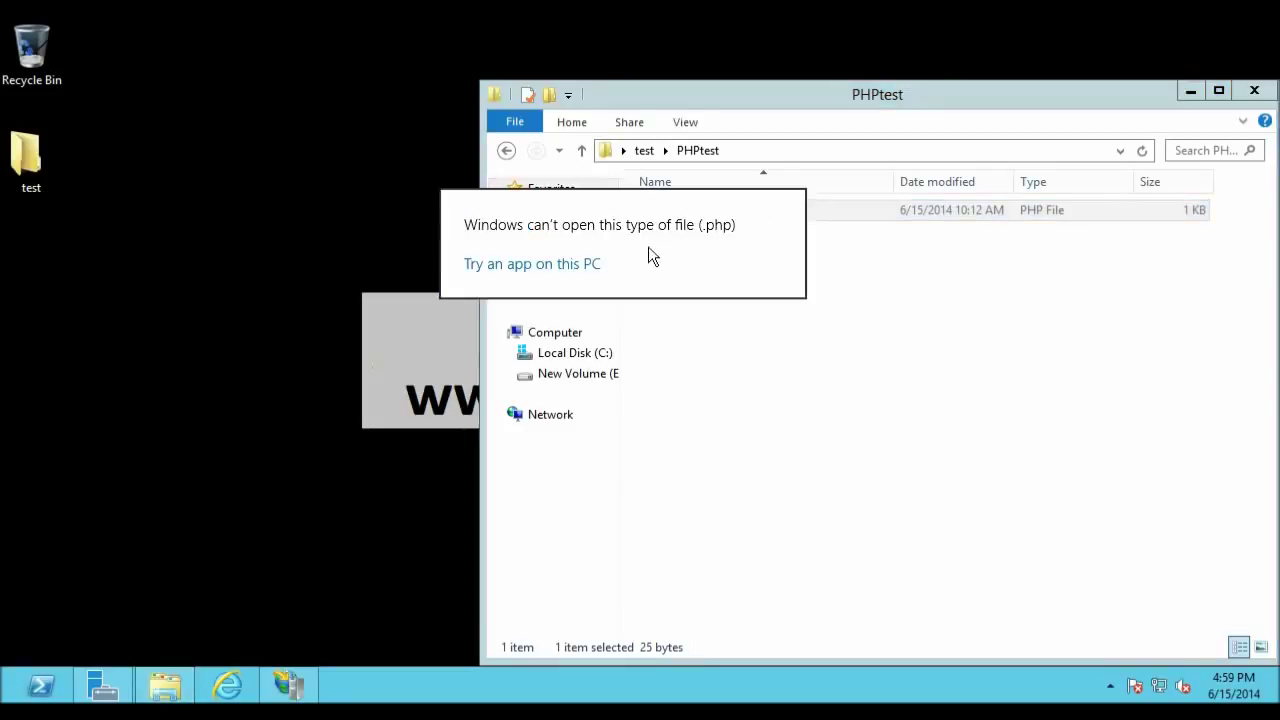
{"action": "left_click", "coordinate": [589, 264]}
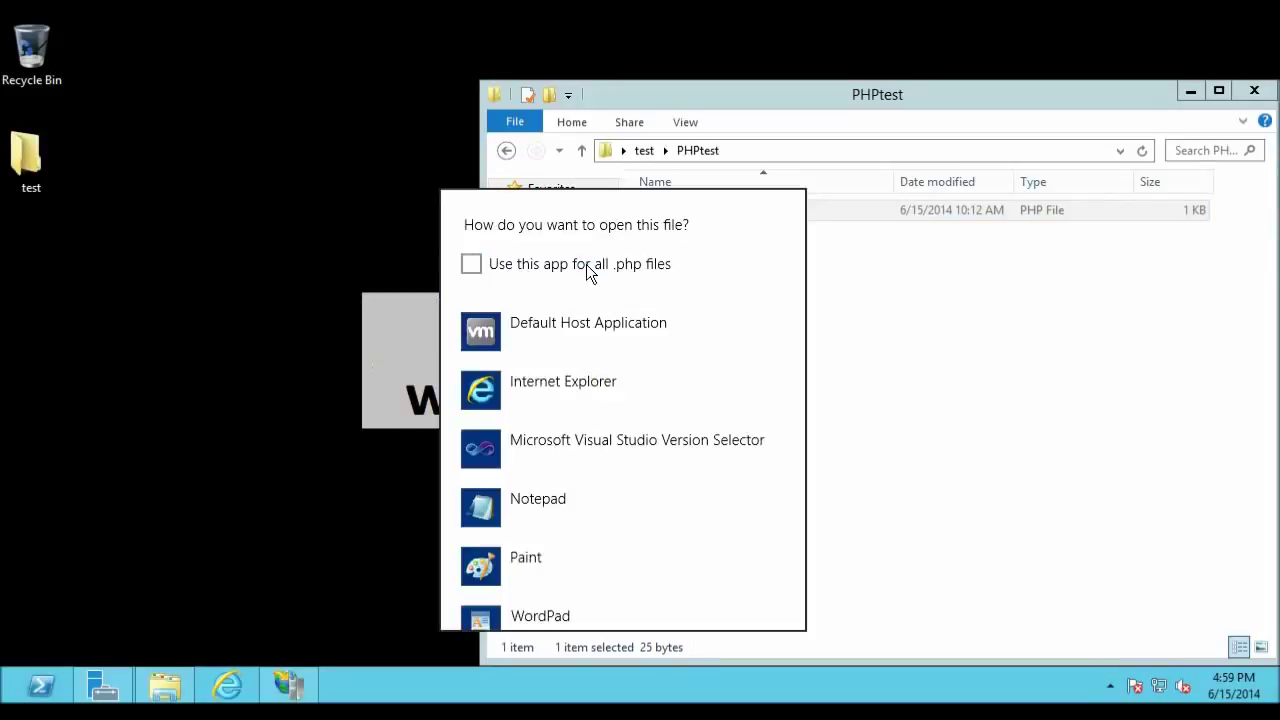
{"action": "left_click", "coordinate": [571, 516]}
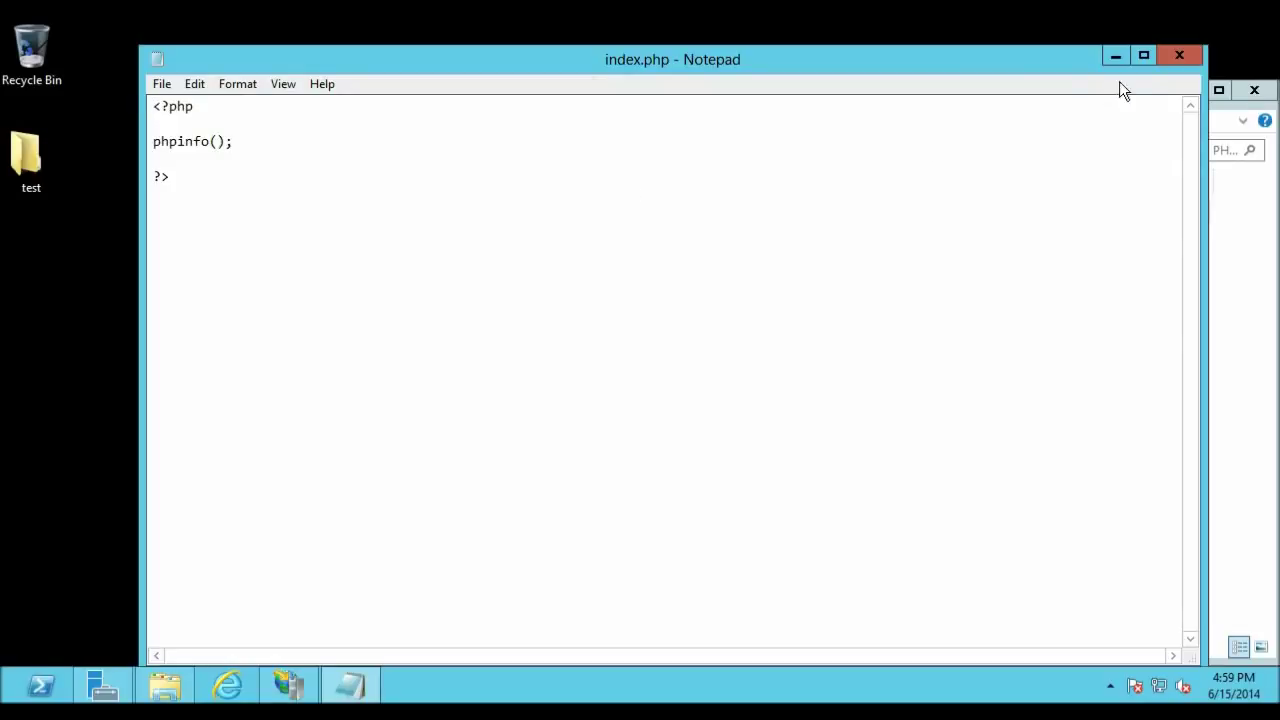
{"action": "left_click", "coordinate": [1189, 50]}
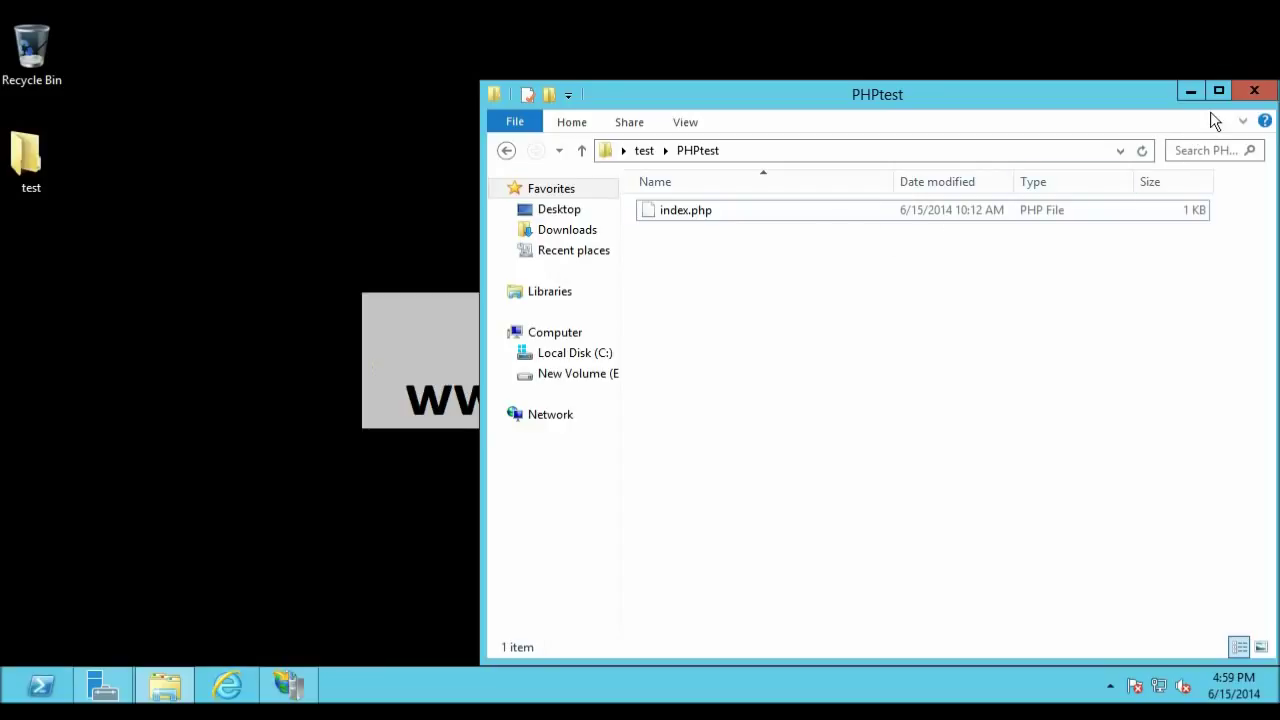
Copy the PHPtest folder from the test folder into C:\inetpub\SITES.
{"action": "left_click", "coordinate": [643, 151]}
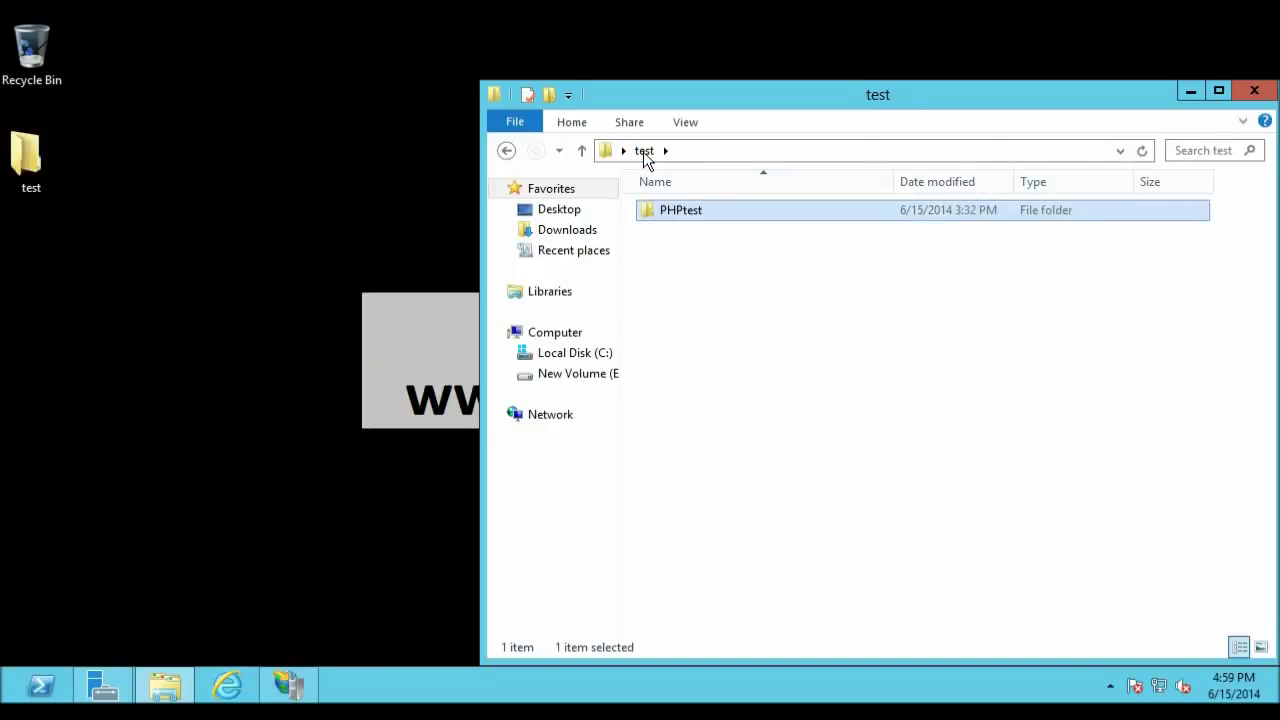
{"action": "left_click", "coordinate": [694, 226]}
{"action": "right_click", "coordinate": [697, 218]}
{"action": "left_click", "coordinate": [748, 497]}
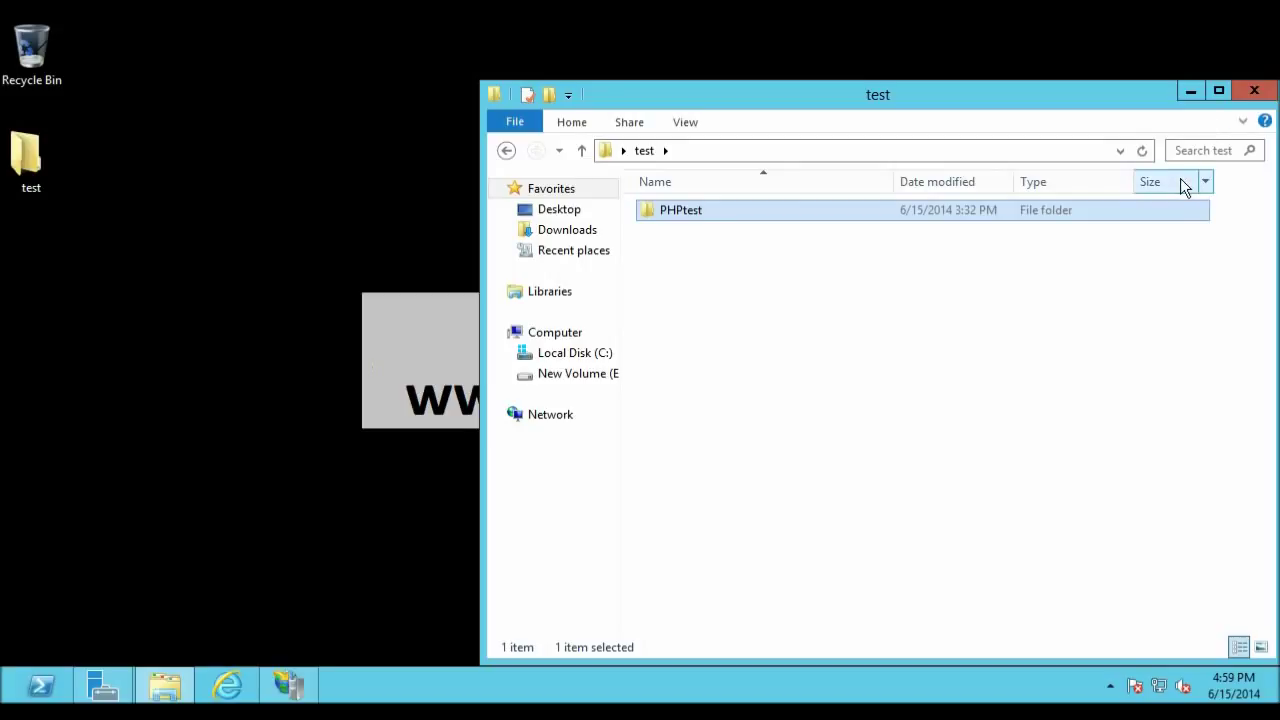
{"action": "left_click", "coordinate": [575, 353]}
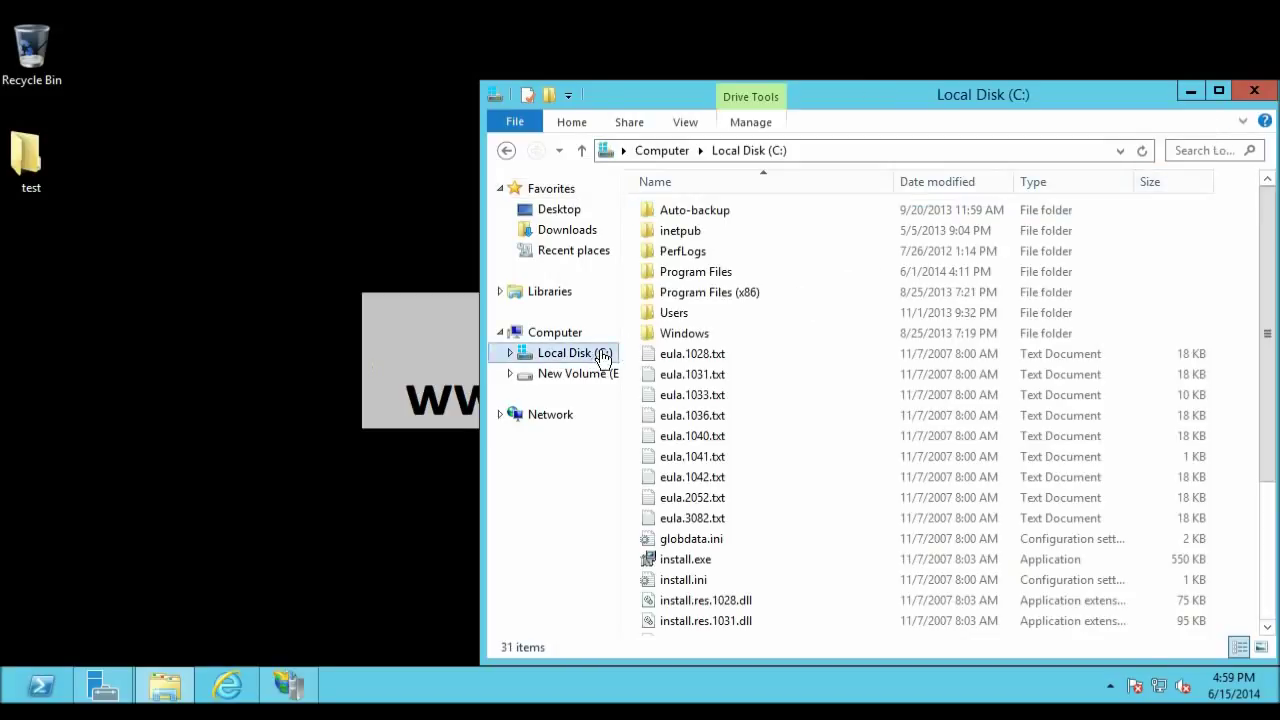
{"action": "double_click", "coordinate": [684, 233]}
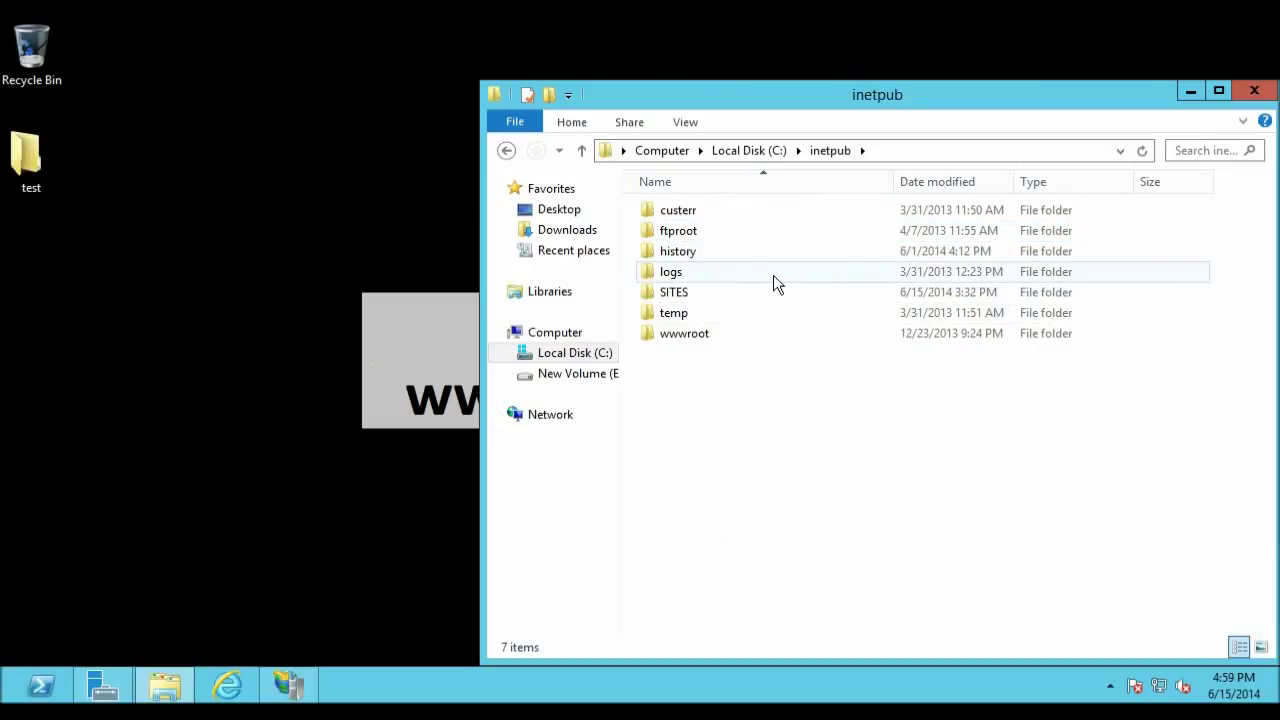
{"action": "left_click", "coordinate": [680, 297]}
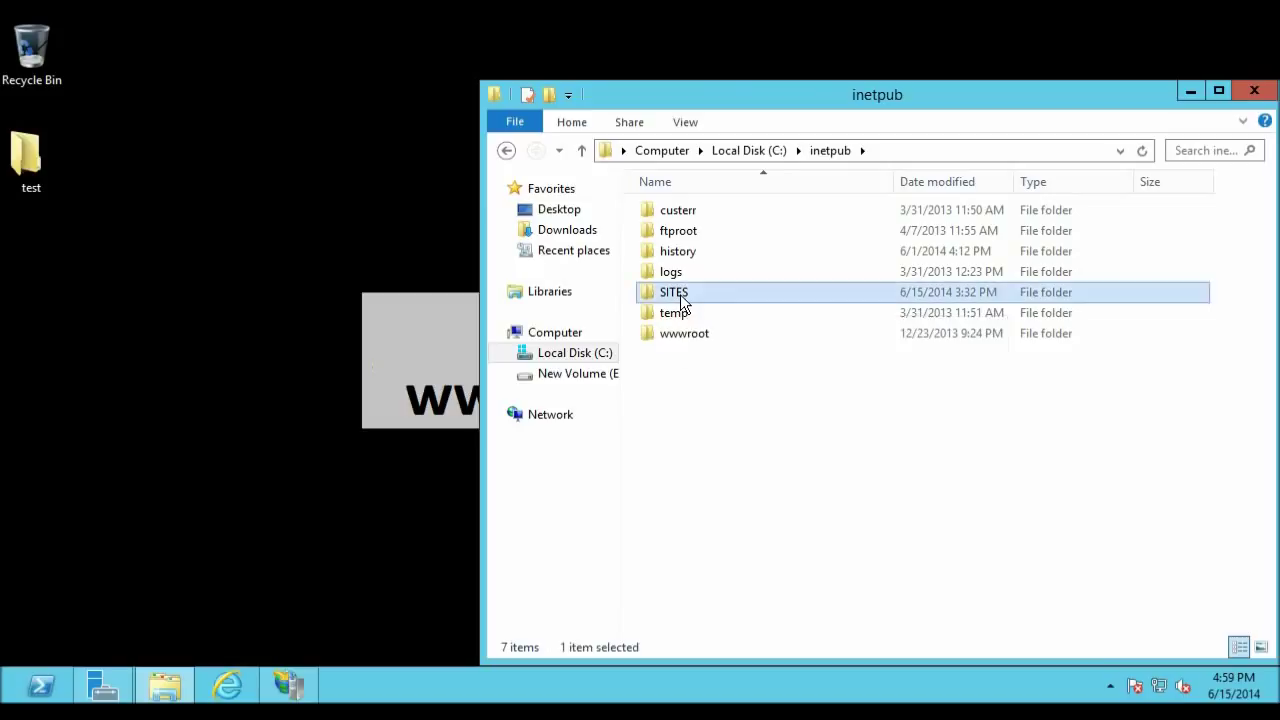
{"action": "double_click", "coordinate": [678, 296]}
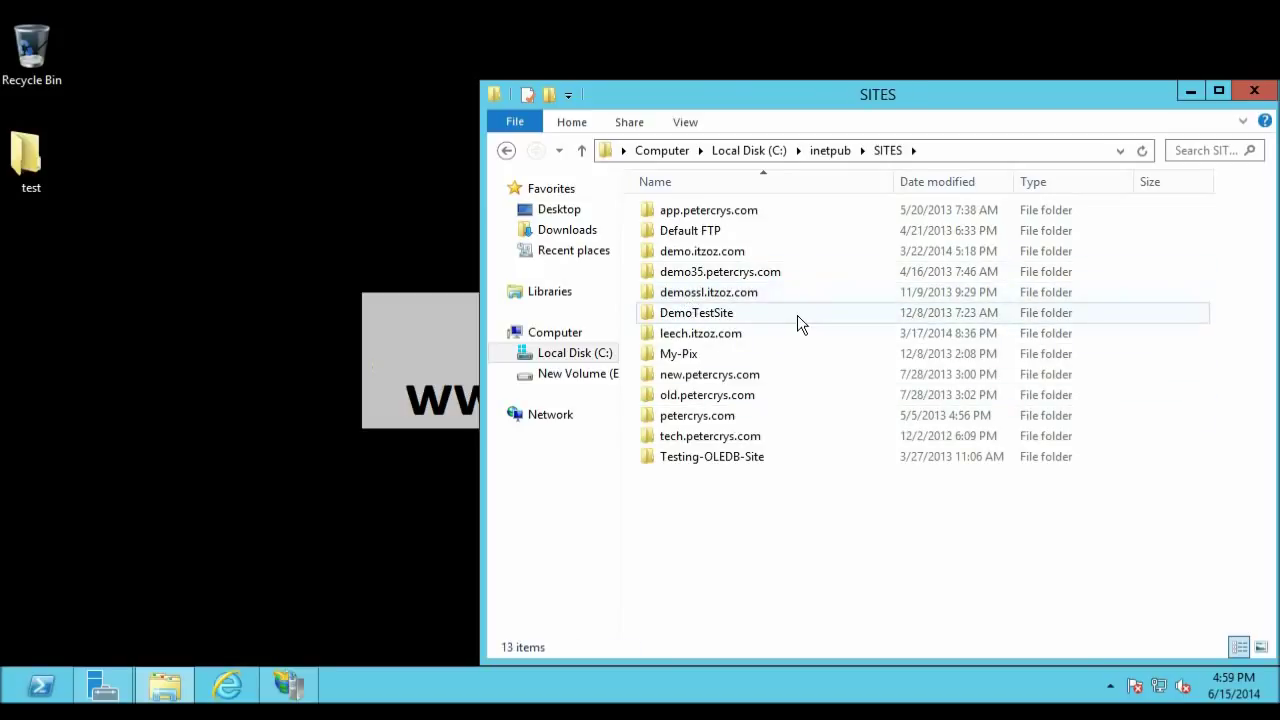
{"action": "right_click", "coordinate": [679, 490]}
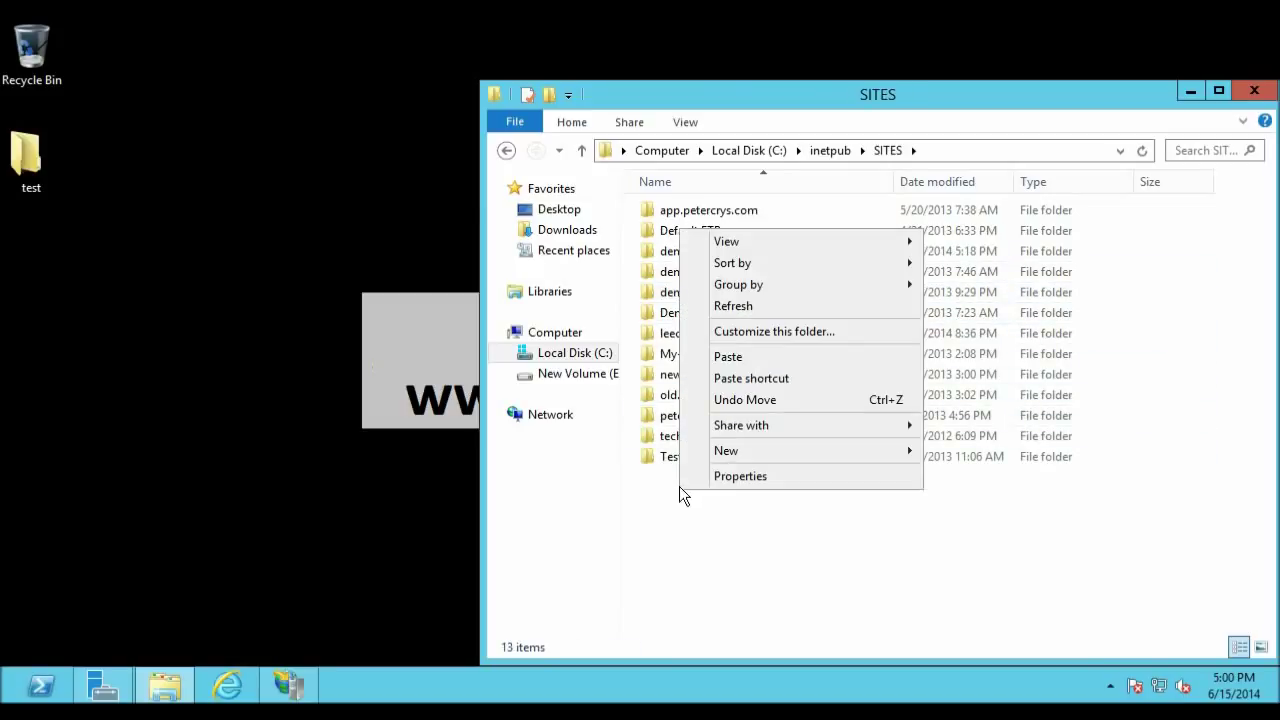
{"action": "left_click", "coordinate": [744, 358]}
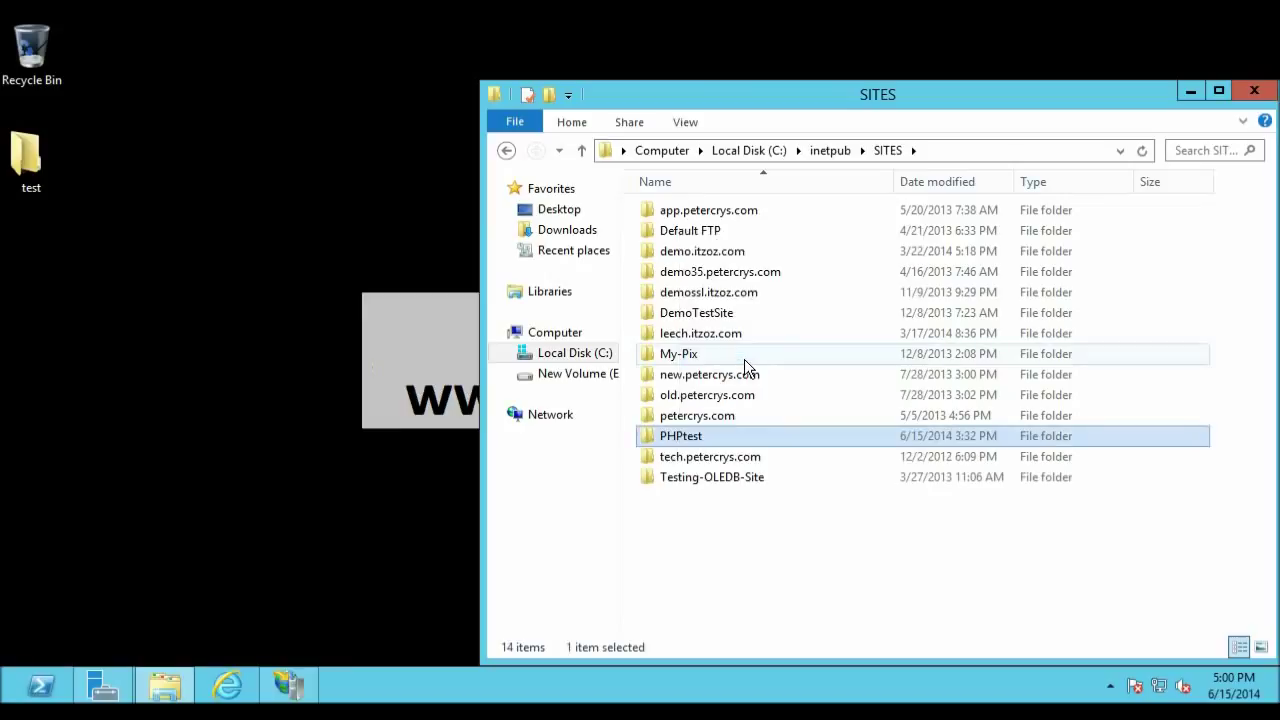
Open the PHPtest folder in SITES, copy its full path C:\inetpub\SITES\PHPtest, and close the folder window.
{"action": "double_click", "coordinate": [717, 440]}
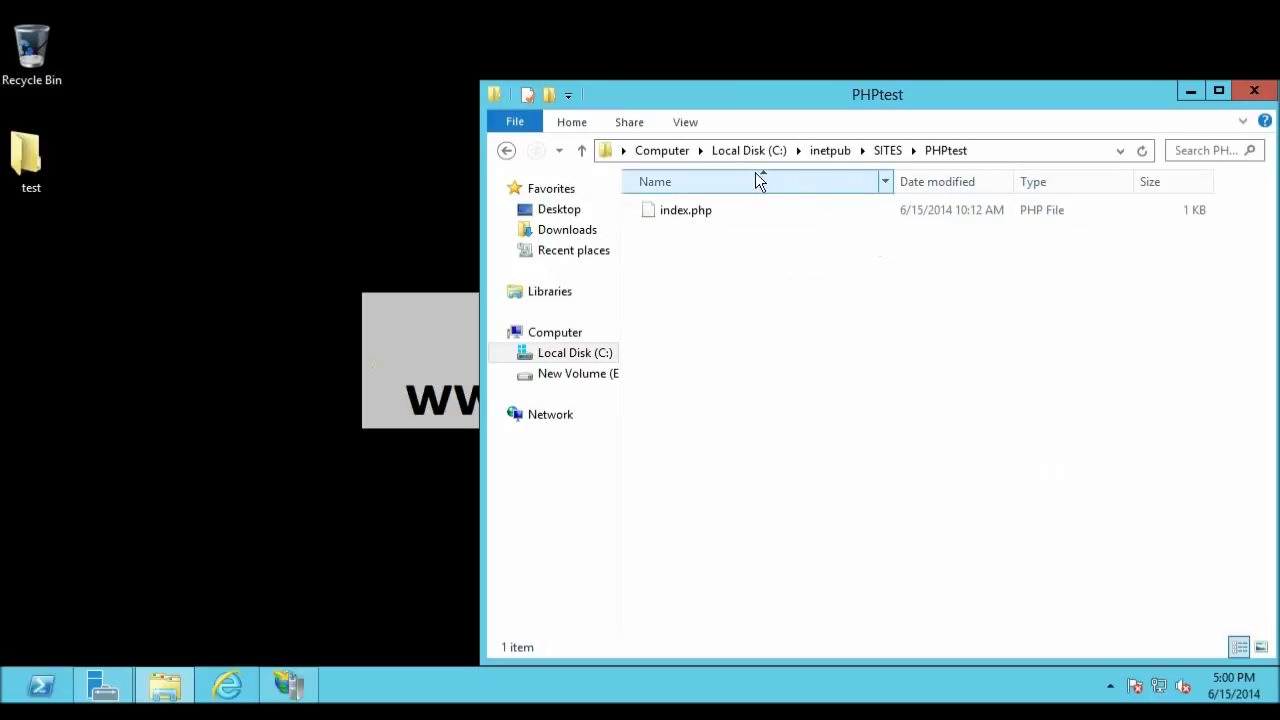
{"action": "left_click", "coordinate": [1003, 152]}
{"action": "left_click", "coordinate": [1006, 151]}
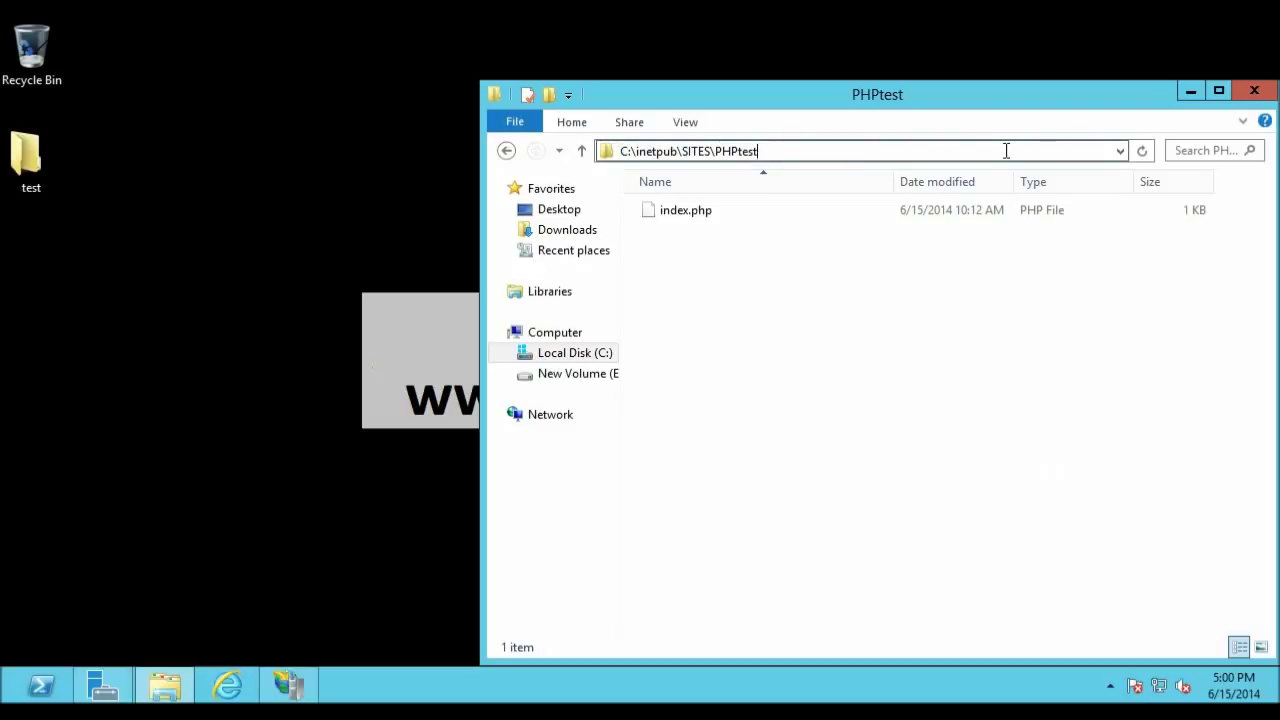
{"action": "left_click_drag", "start_coordinate": [744, 152], "coordinate": [598, 163]}
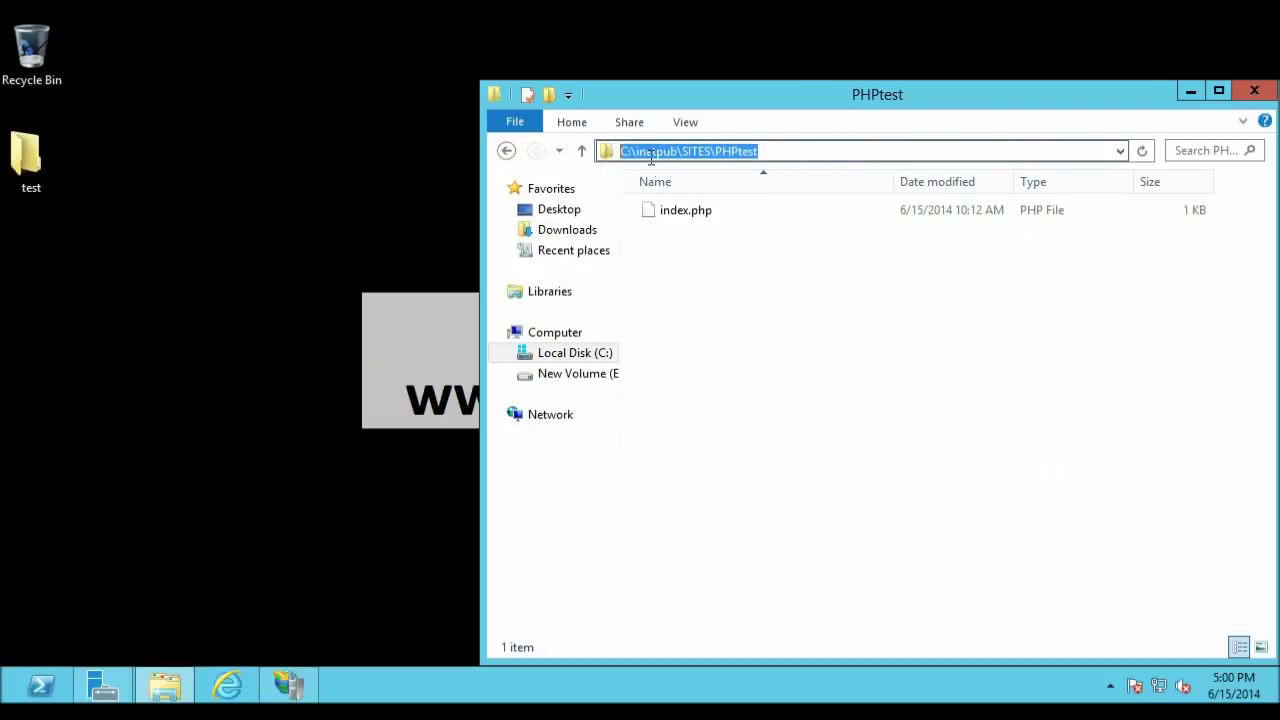
{"action": "right_click", "coordinate": [647, 153]}
{"action": "left_click", "coordinate": [694, 216]}
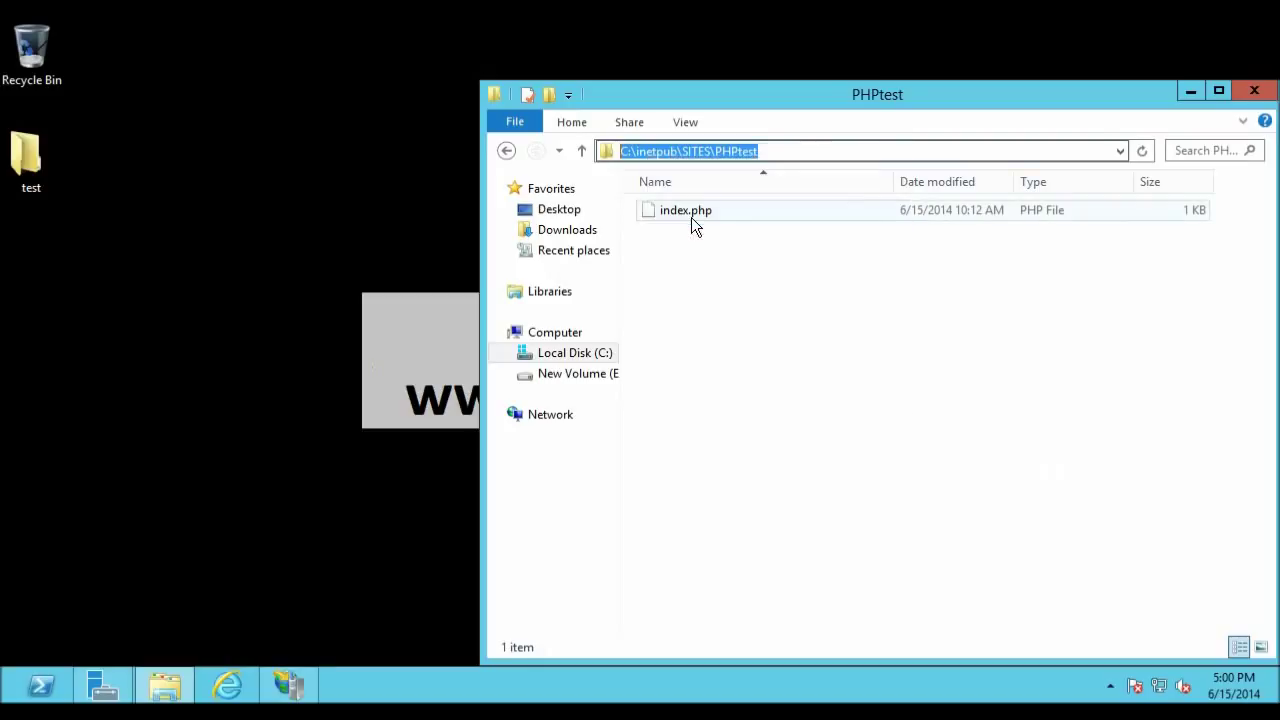
{"action": "left_click", "coordinate": [828, 340]}
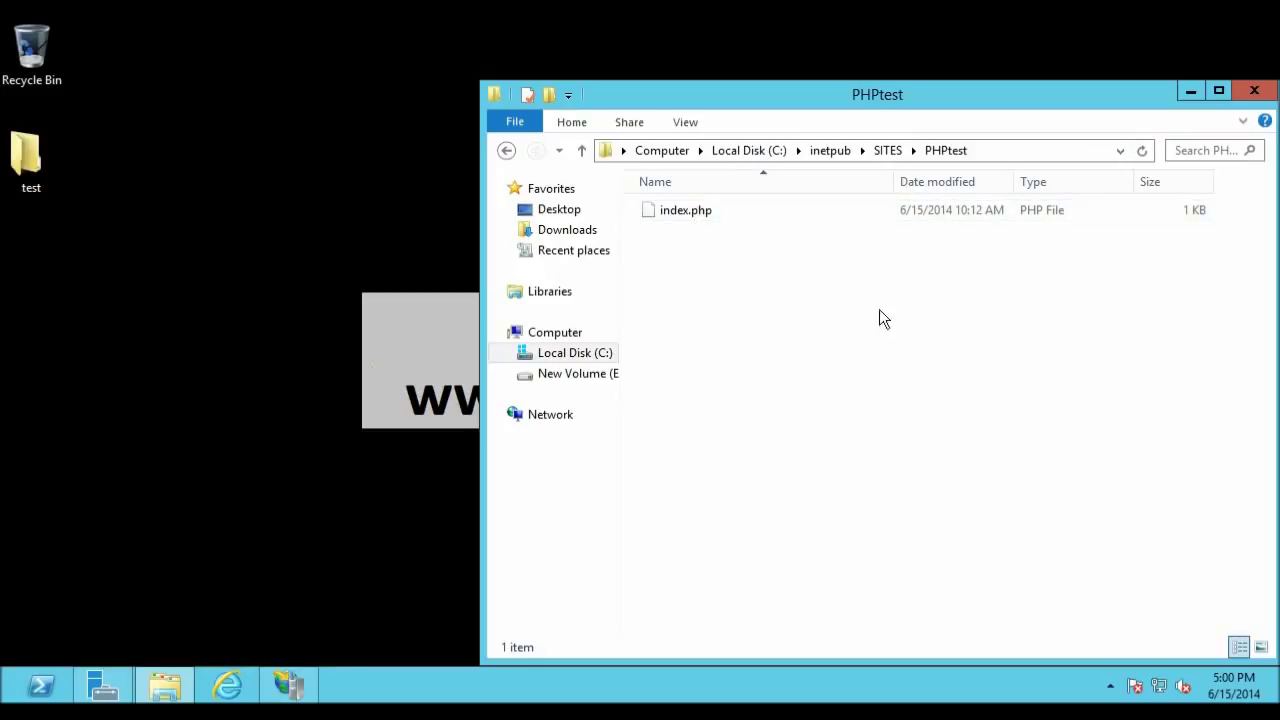
{"action": "left_click", "coordinate": [1252, 93]}
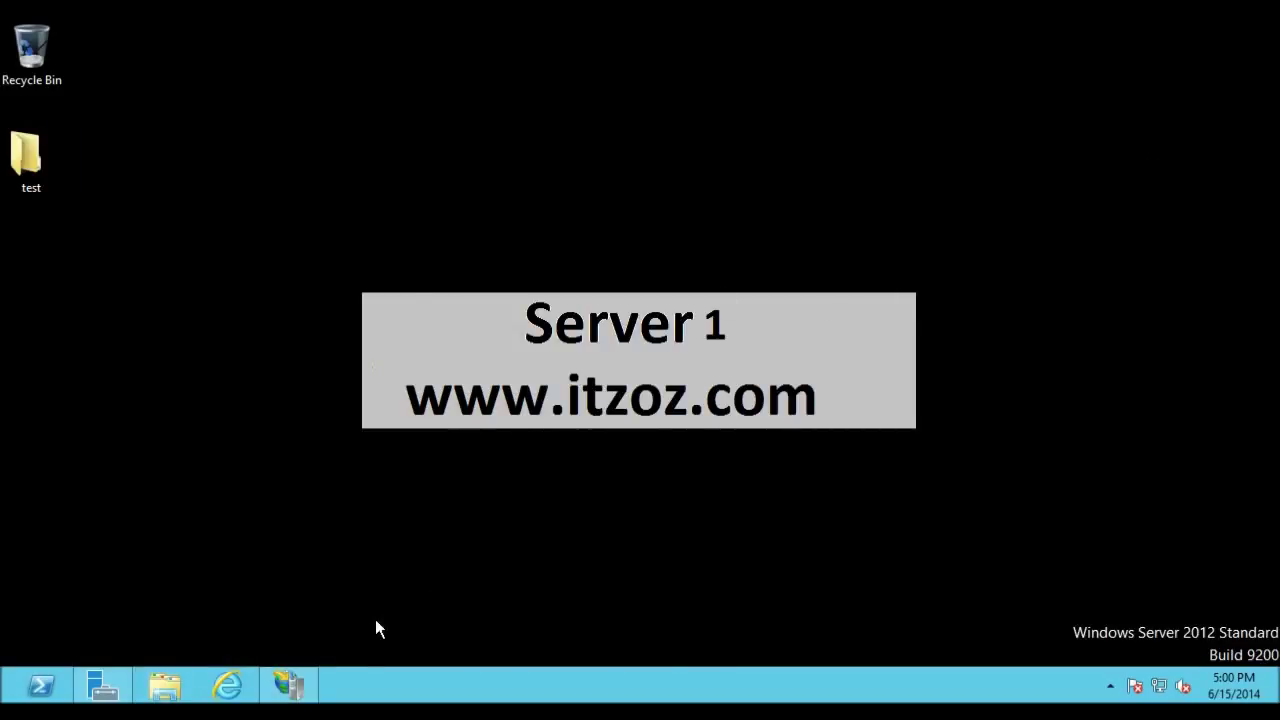
Switch to IIS Manager and start adding a website with the physical path C:\inetpub\SITES\PHPtest.
{"action": "left_click", "coordinate": [300, 684]}
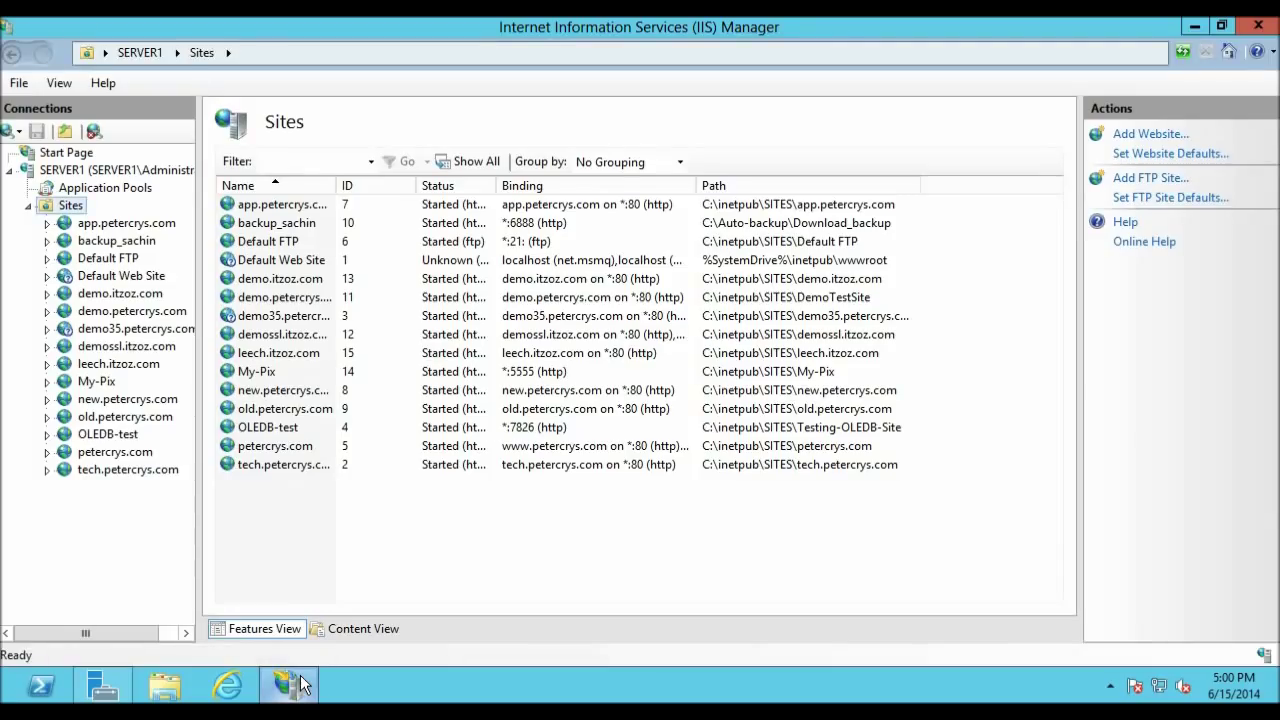
{"action": "right_click", "coordinate": [76, 210]}
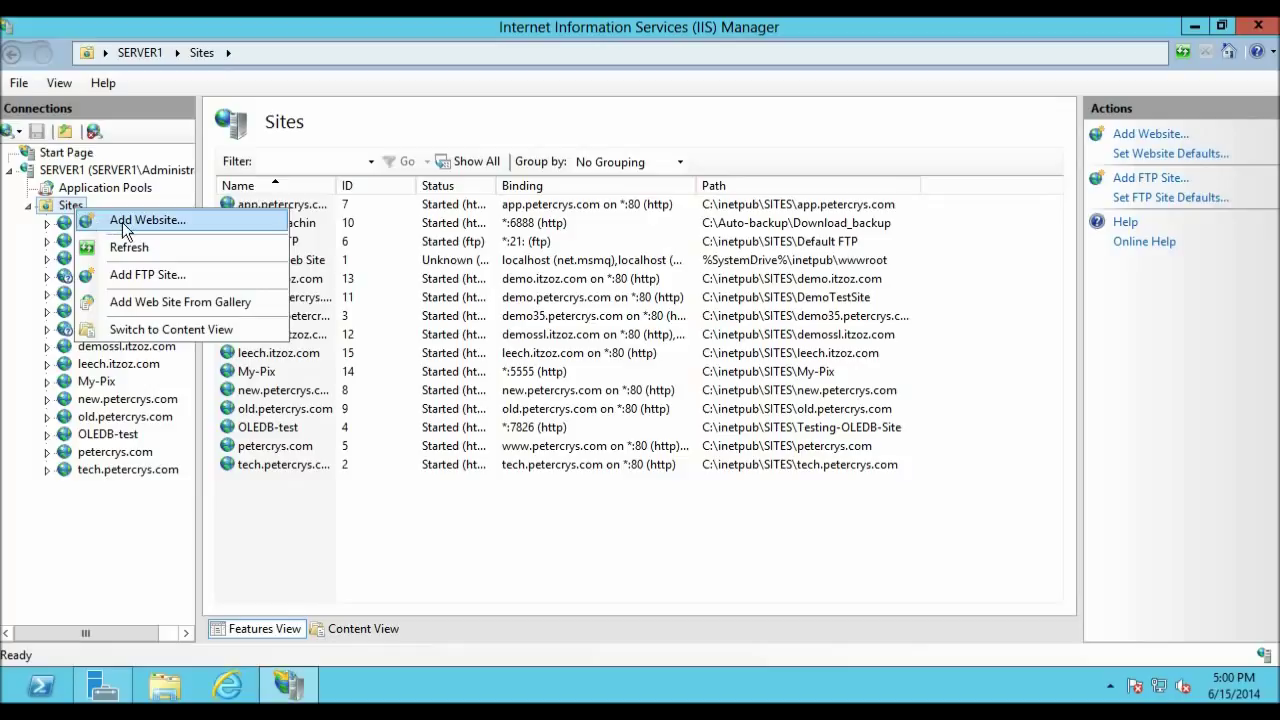
{"action": "left_click", "coordinate": [122, 222]}
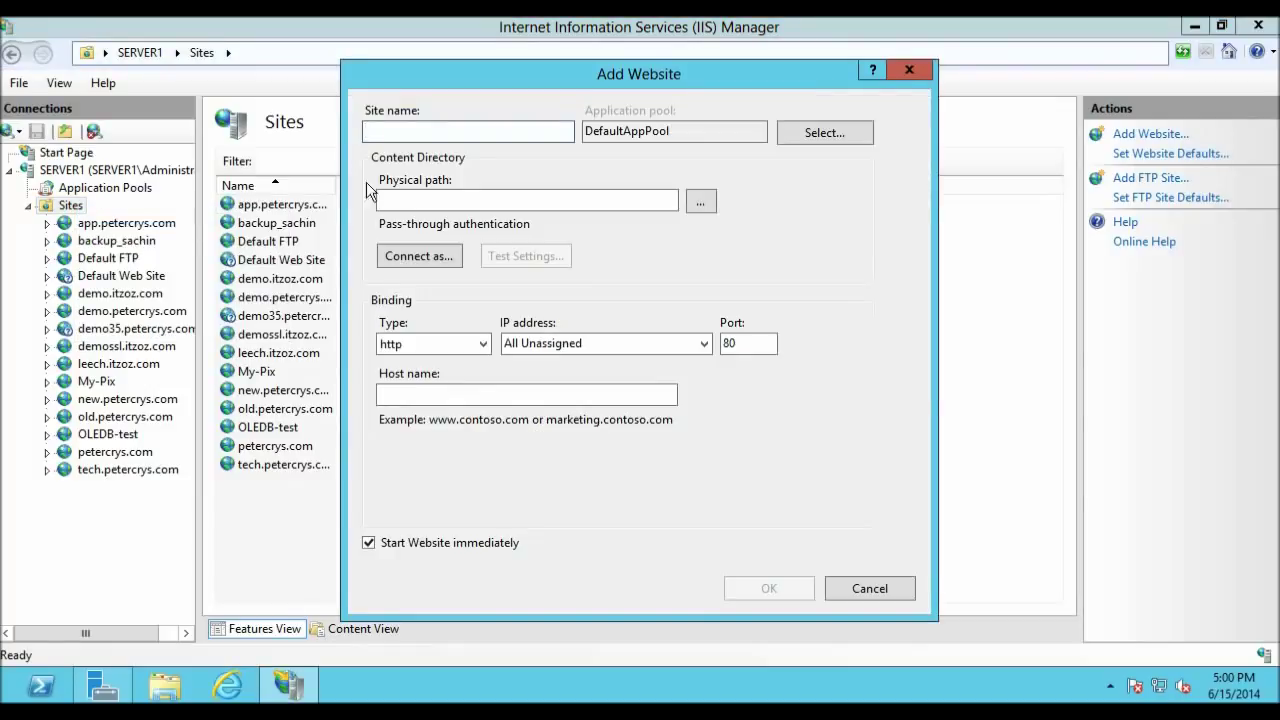
{"action": "left_click", "coordinate": [427, 198]}
{"action": "right_click", "coordinate": [427, 200]}
{"action": "left_click", "coordinate": [472, 281]}
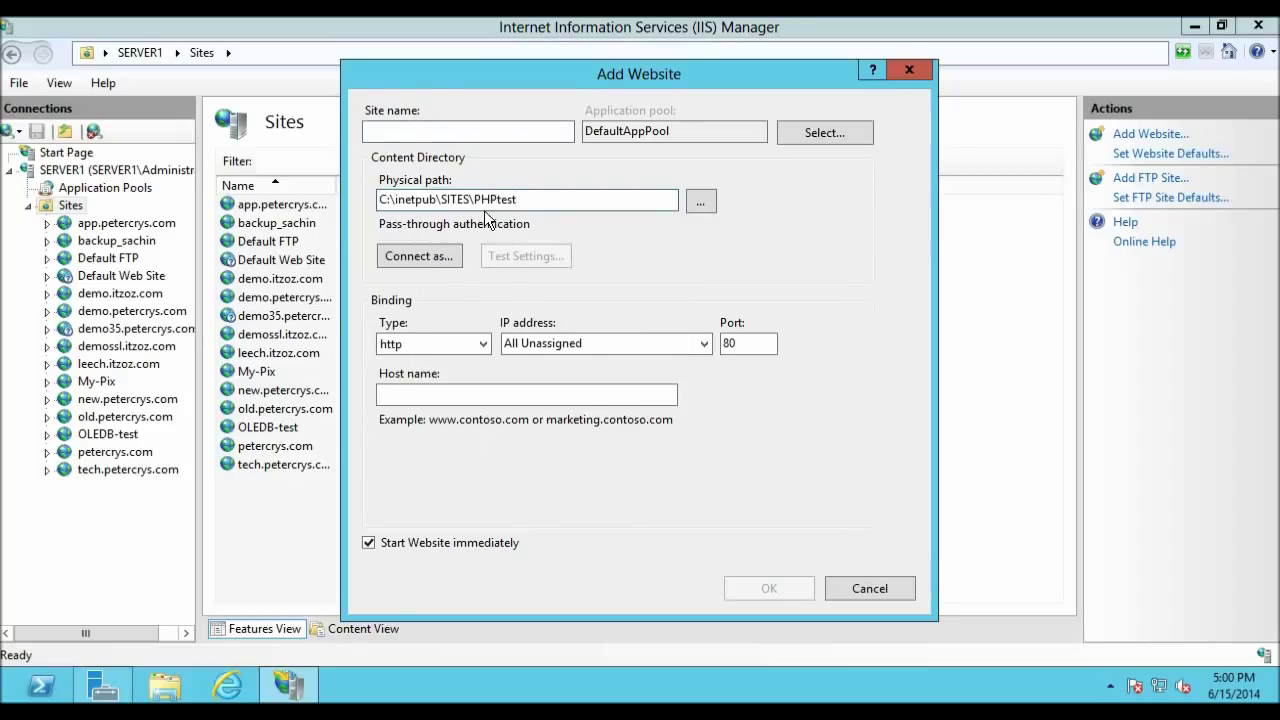
Name the new site phptest.itzoz.com and copy that name for reuse.
{"action": "left_click", "coordinate": [494, 133]}
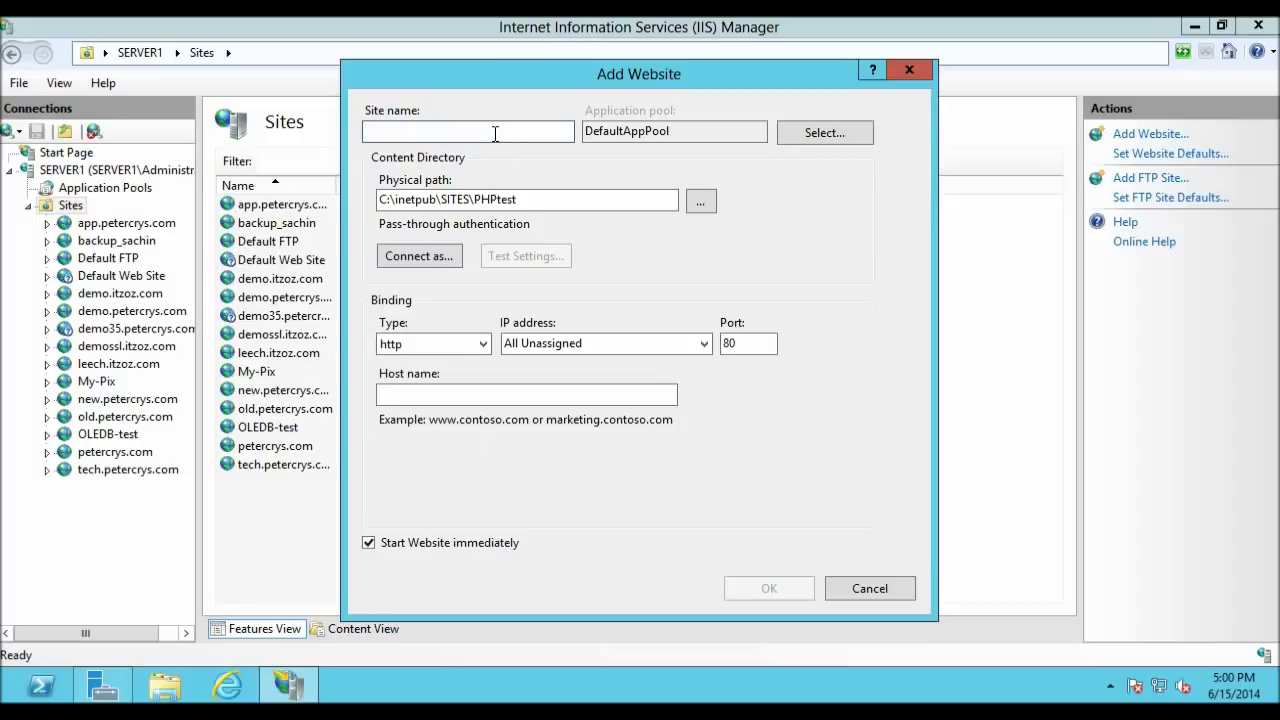
{"action": "key", "text": "ctrl+v"}
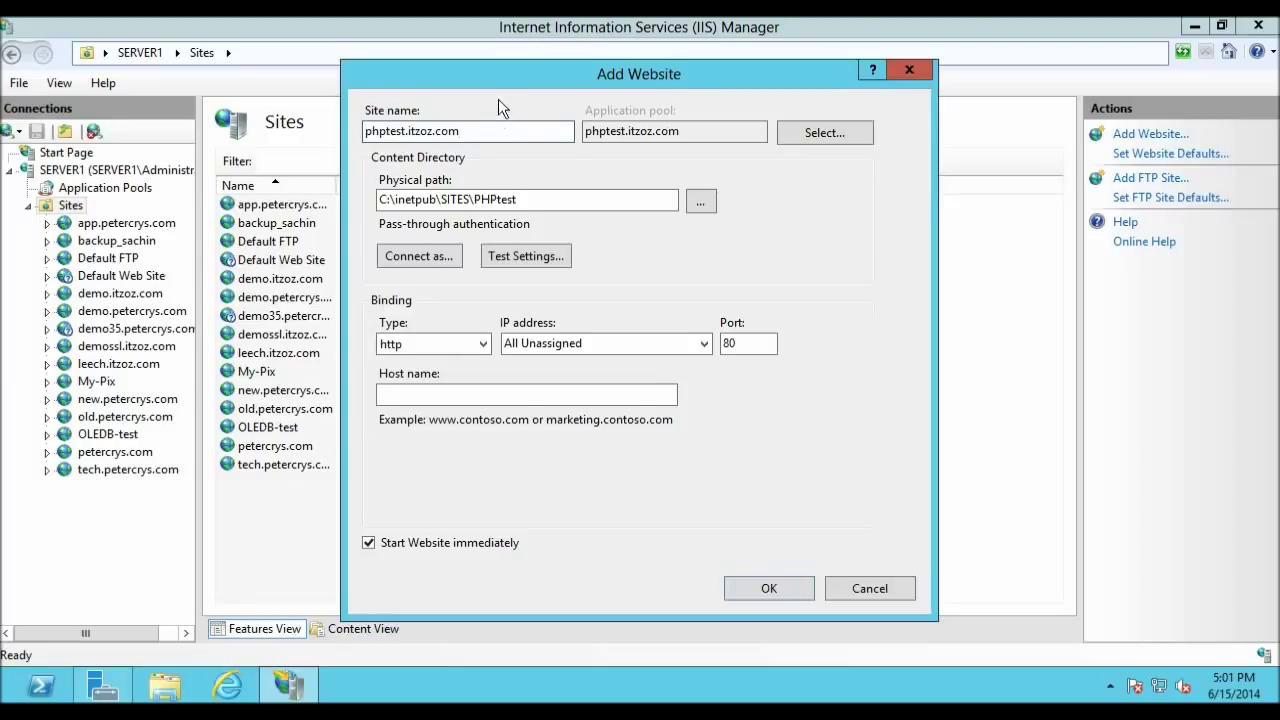
{"action": "left_click_drag", "start_coordinate": [501, 85], "coordinate": [513, 83]}
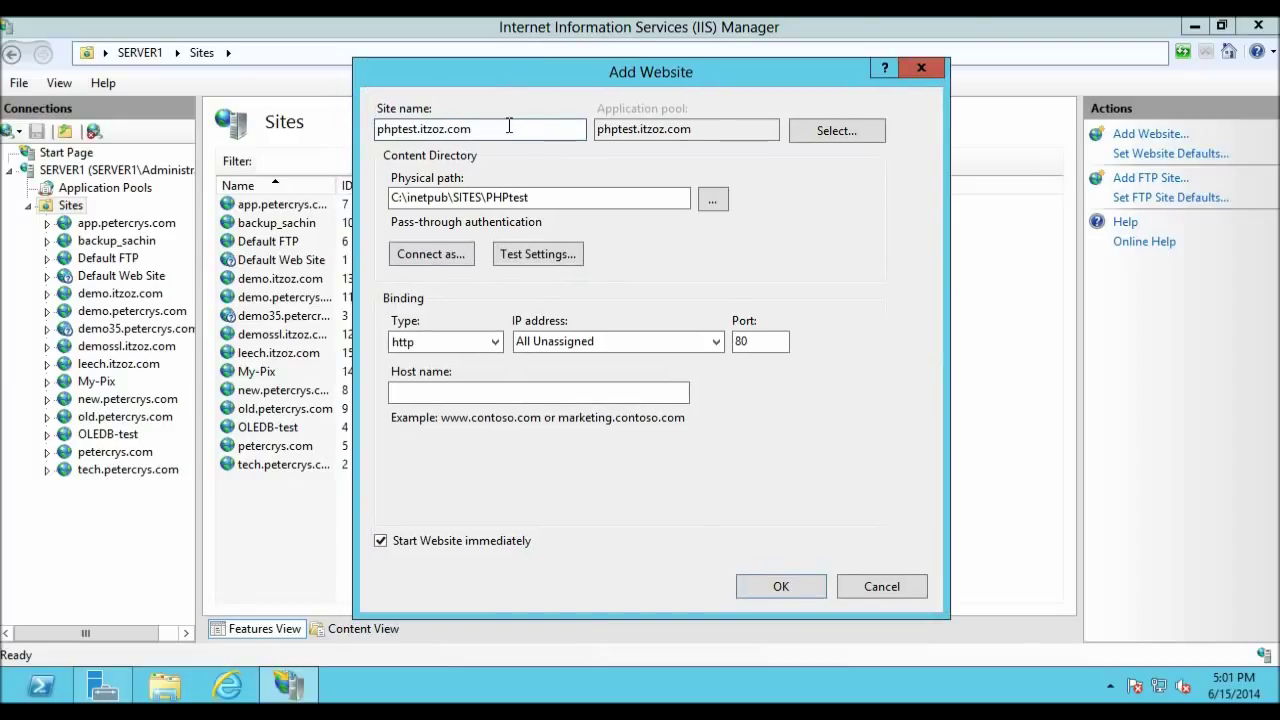
{"action": "left_click_drag", "start_coordinate": [505, 132], "coordinate": [366, 134]}
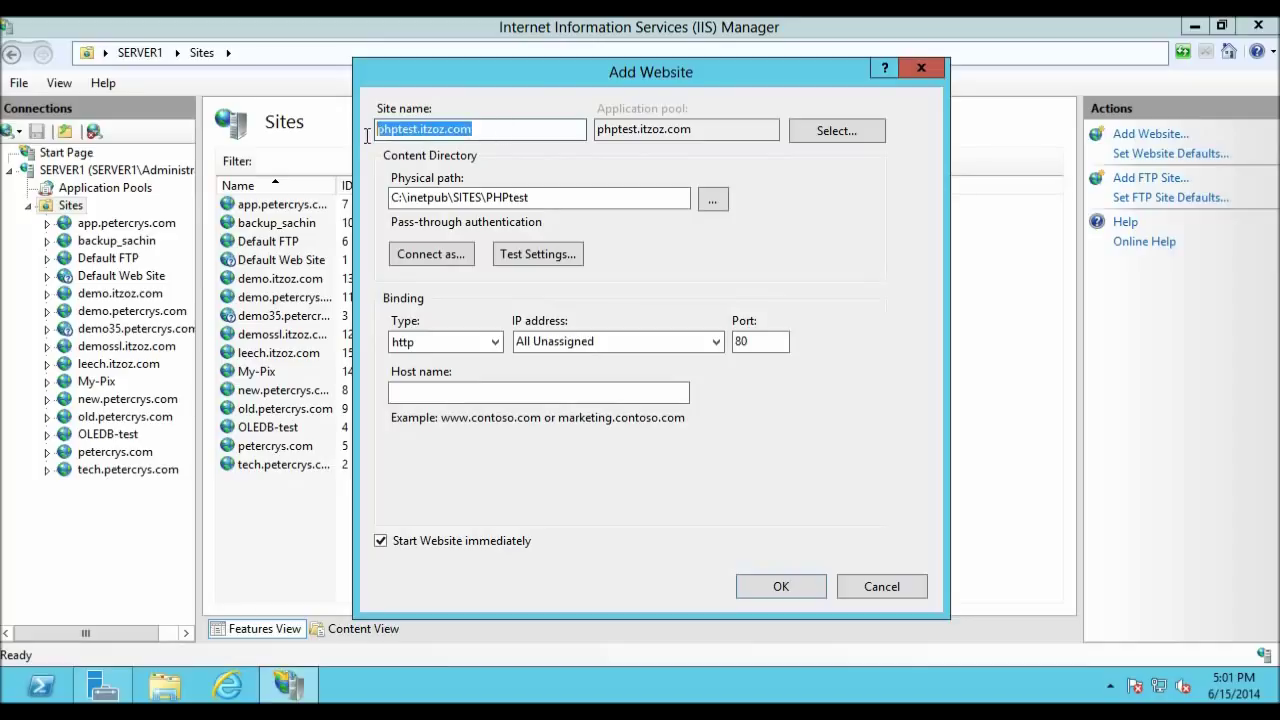
{"action": "right_click", "coordinate": [408, 138]}
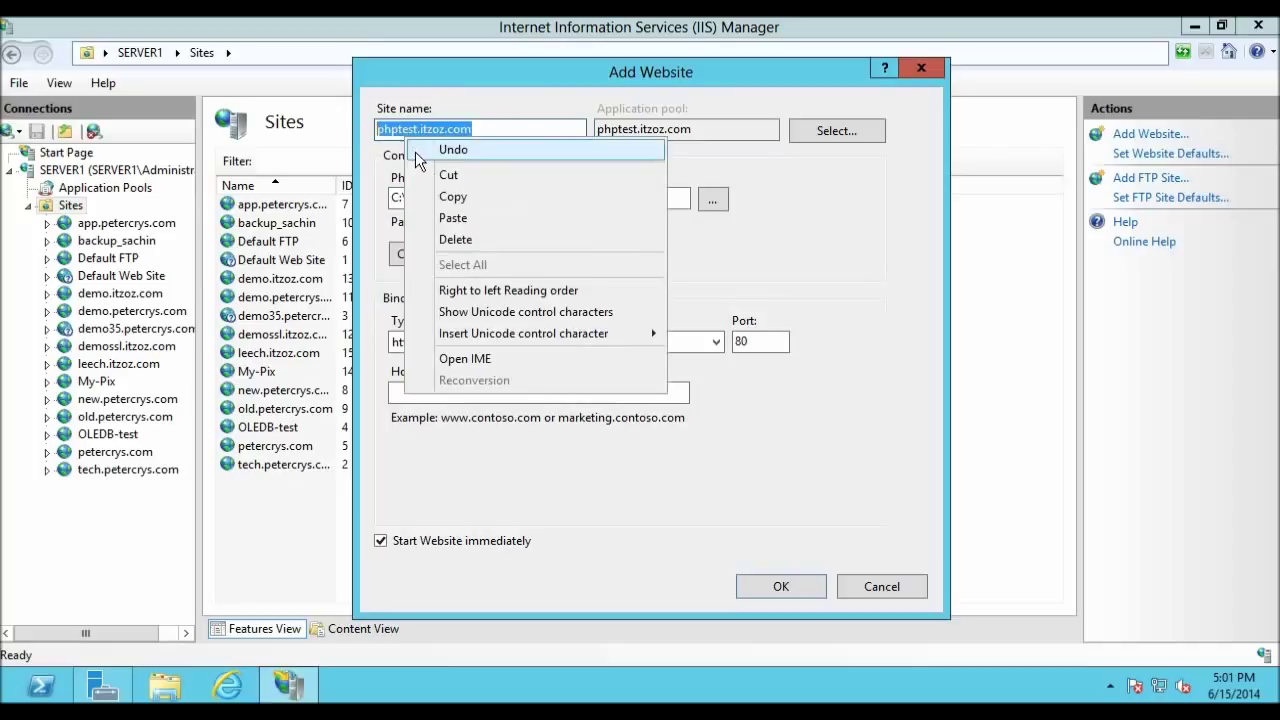
{"action": "left_click", "coordinate": [450, 196]}
{"action": "left_click", "coordinate": [500, 128]}
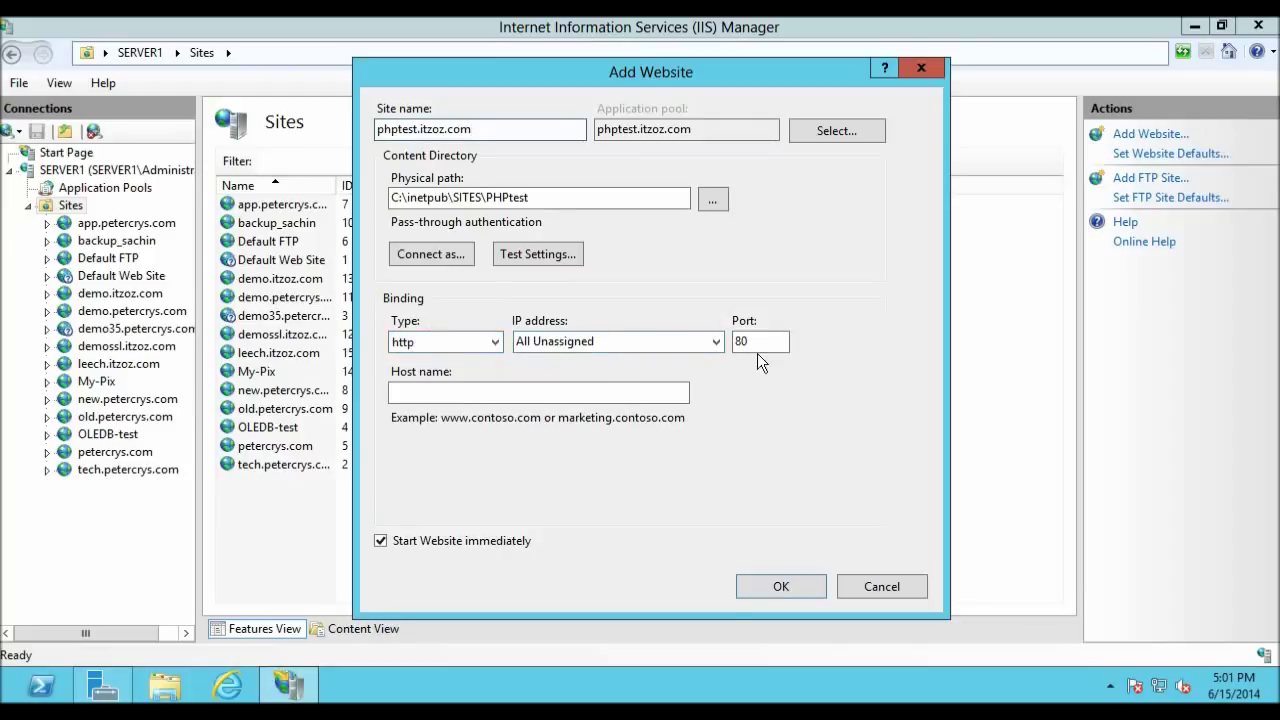
Set the host name to phptest.itzoz.com and create the website with its http binding on port 80.
{"action": "left_click", "coordinate": [423, 398]}
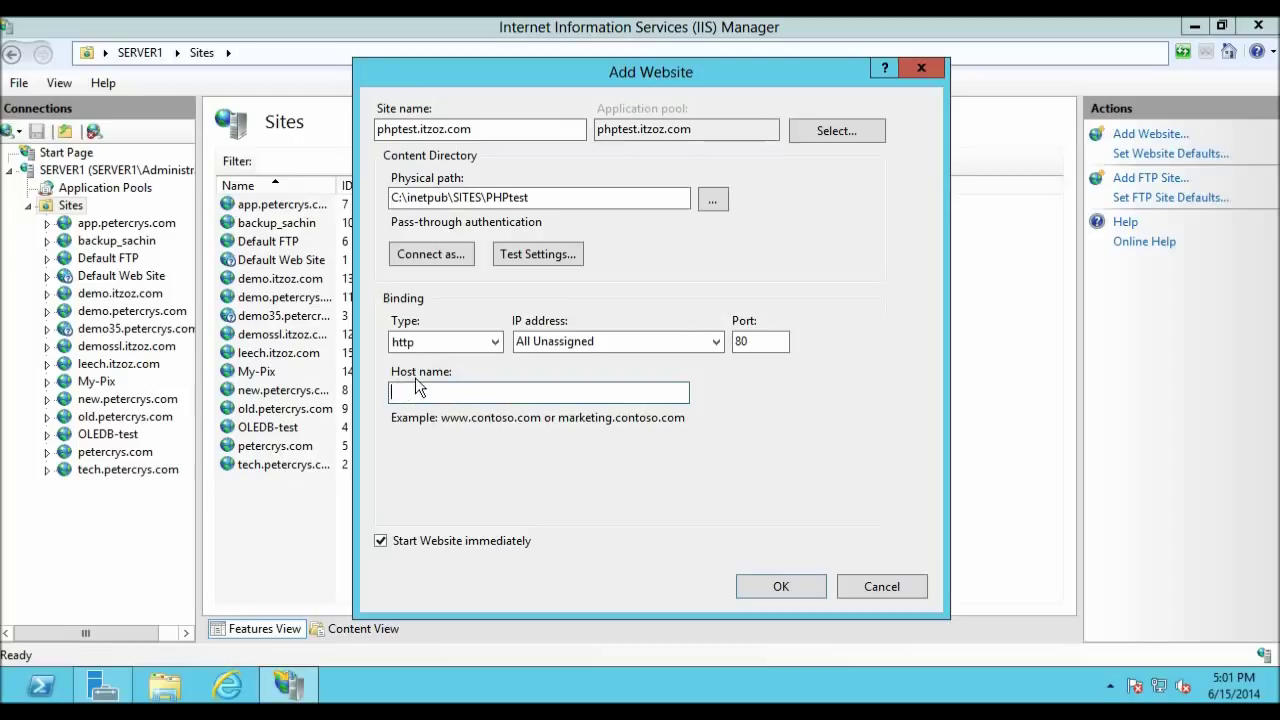
{"action": "right_click", "coordinate": [418, 388]}
{"action": "left_click", "coordinate": [456, 463]}
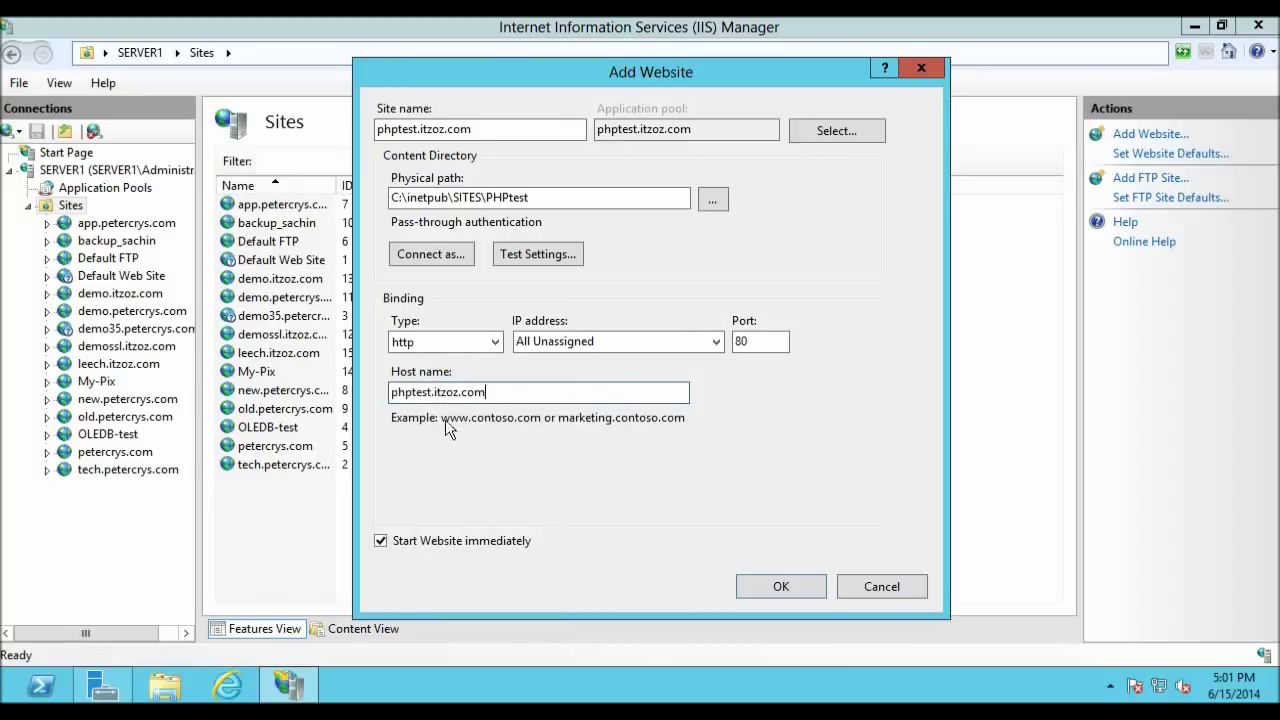
{"action": "left_click_drag", "start_coordinate": [391, 392], "coordinate": [490, 392]}
{"action": "left_click", "coordinate": [503, 393]}
{"action": "left_click", "coordinate": [772, 590]}
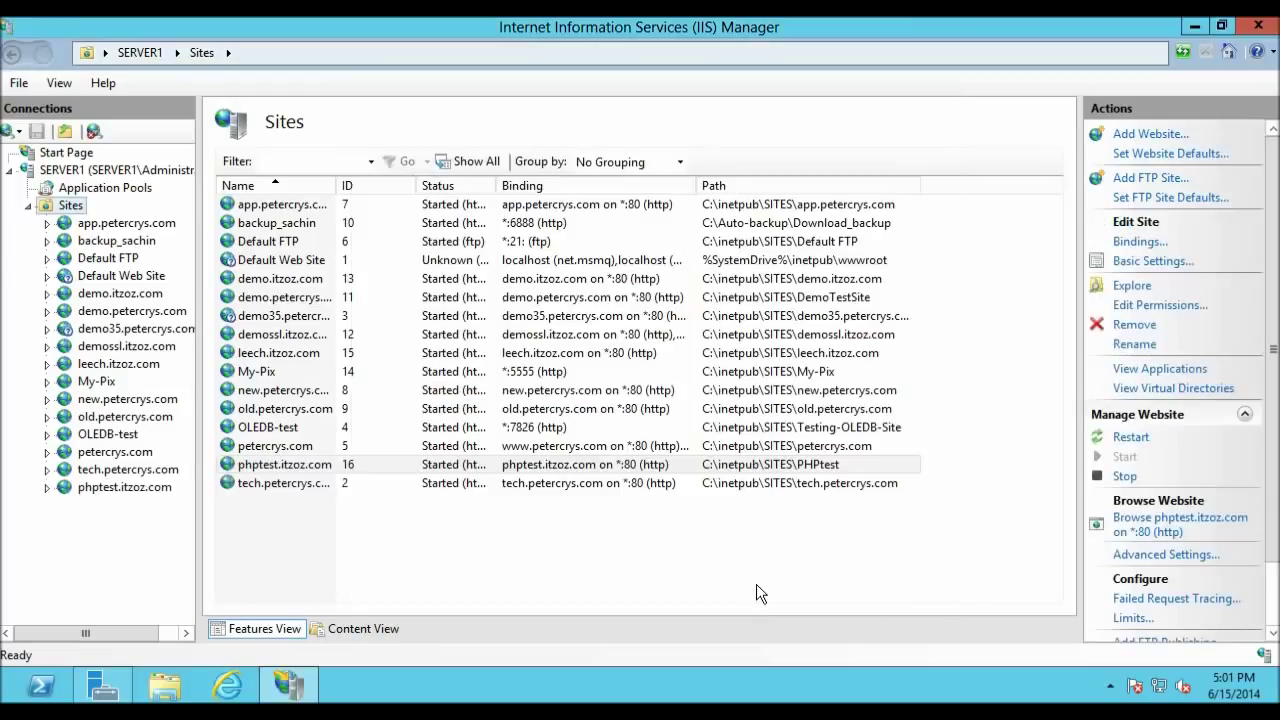
Browse the phptest.itzoz.com site on port 80 to review its phpinfo page, and close the browser and IIS Manager.
{"action": "left_click", "coordinate": [115, 490]}
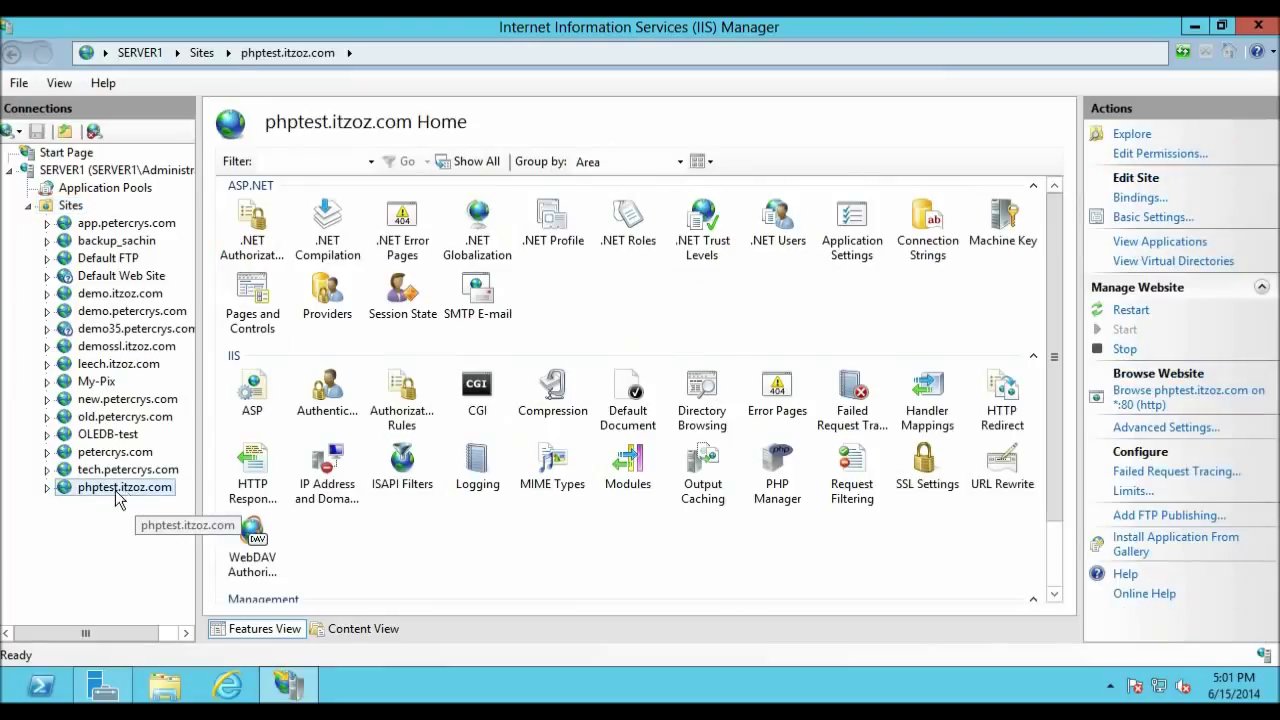
{"action": "left_click", "coordinate": [1160, 404]}
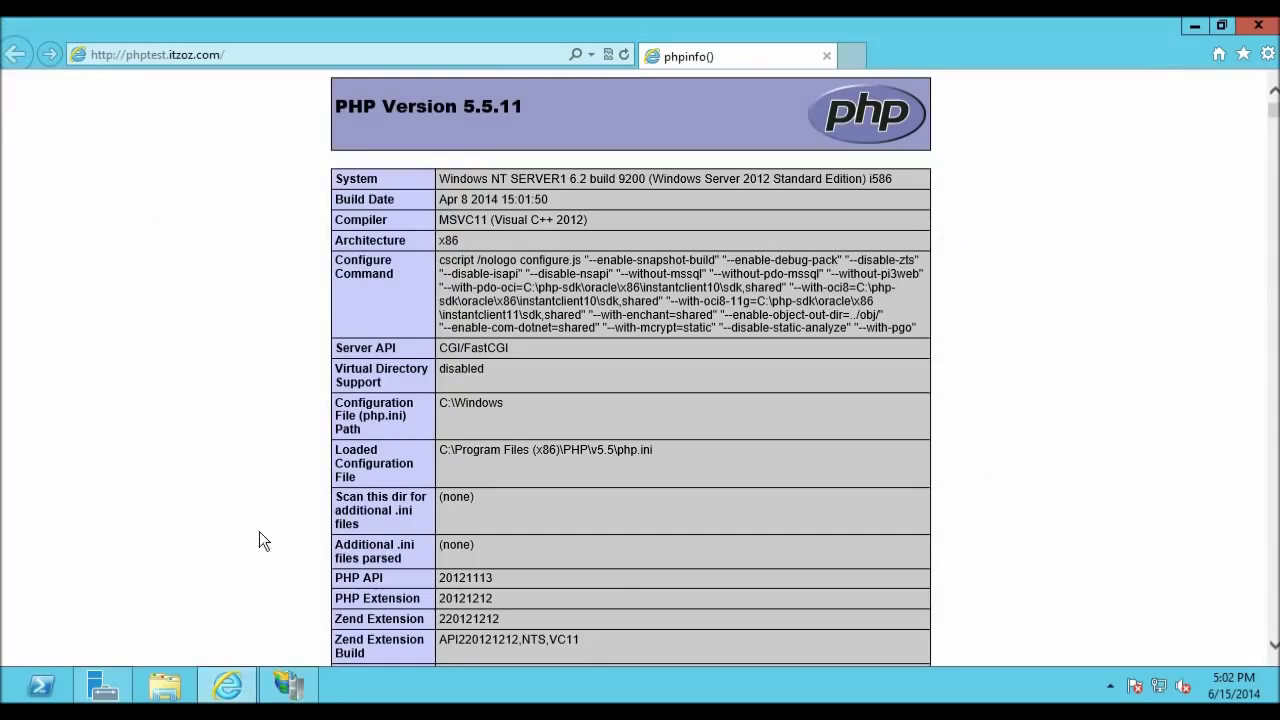
{"action": "left_click", "coordinate": [139, 68]}
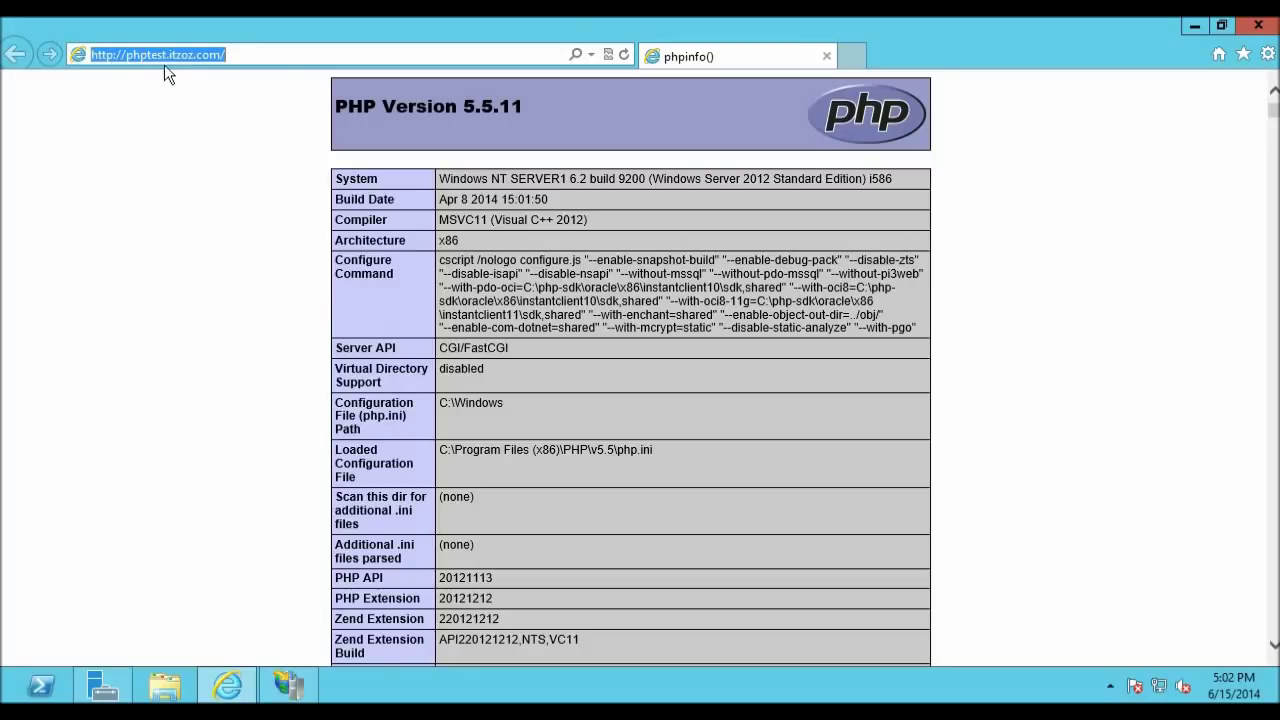
{"action": "left_click", "coordinate": [277, 117]}
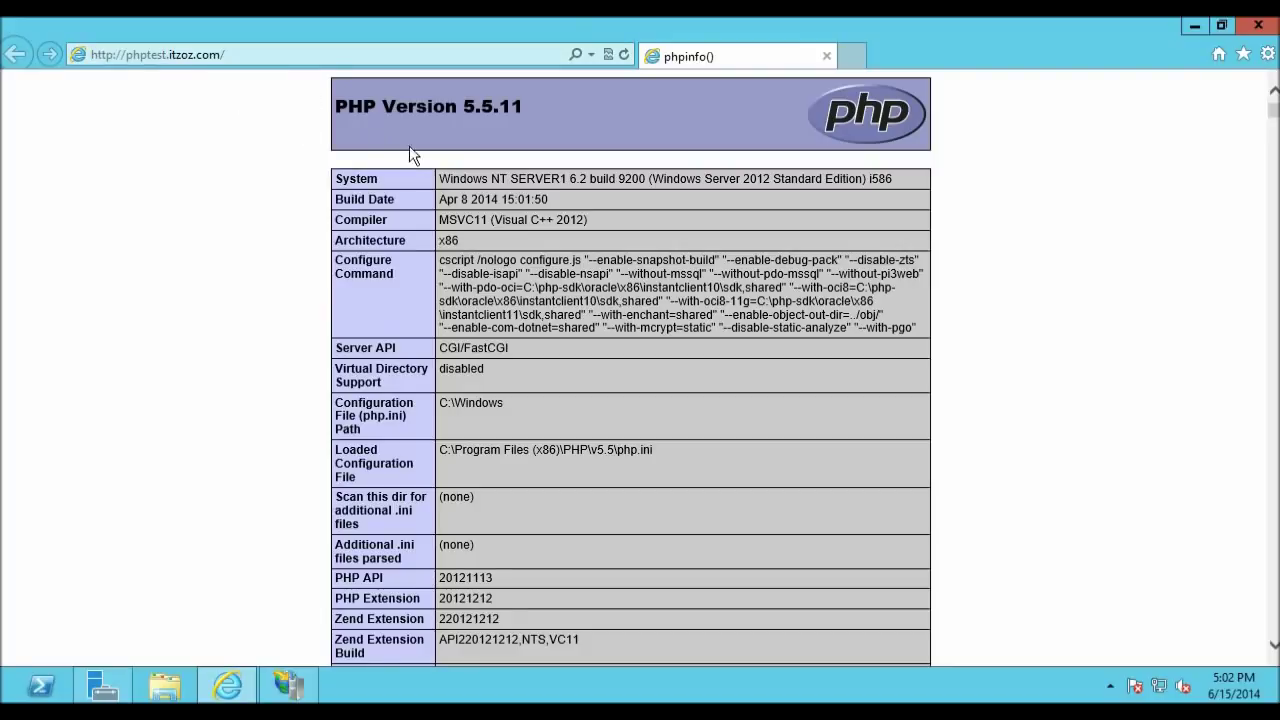
{"action": "left_click", "coordinate": [624, 55]}
{"action": "scroll", "coordinate": [966, 374], "scroll_direction": "down", "scroll_amount": 10}
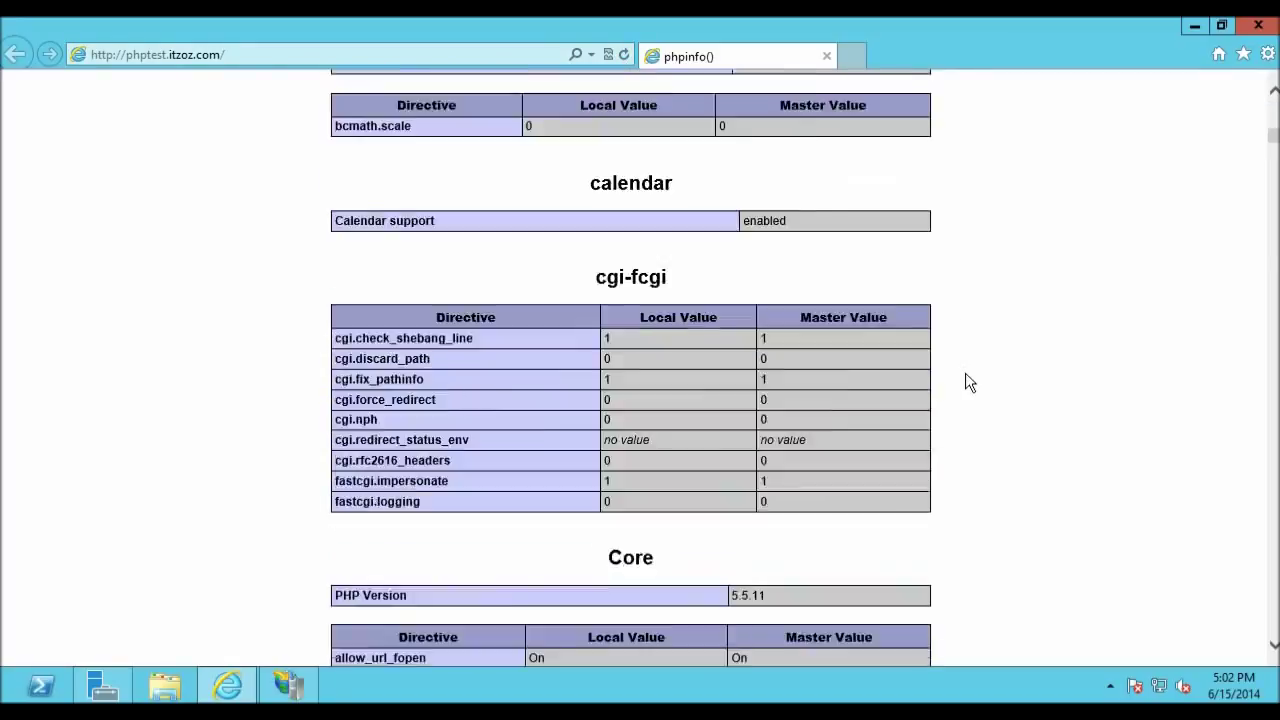
{"action": "scroll", "coordinate": [966, 383], "scroll_direction": "down", "scroll_amount": 15}
{"action": "left_click", "coordinate": [1258, 25]}
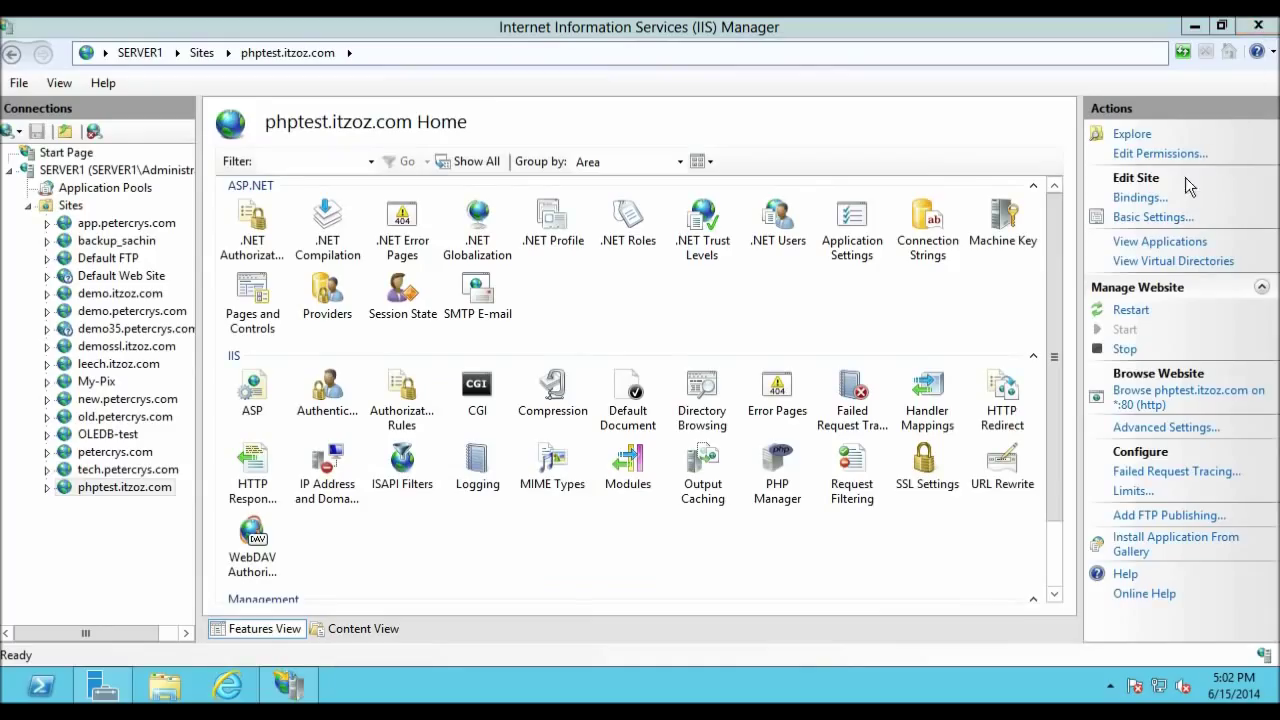
{"action": "left_click", "coordinate": [1258, 27]}
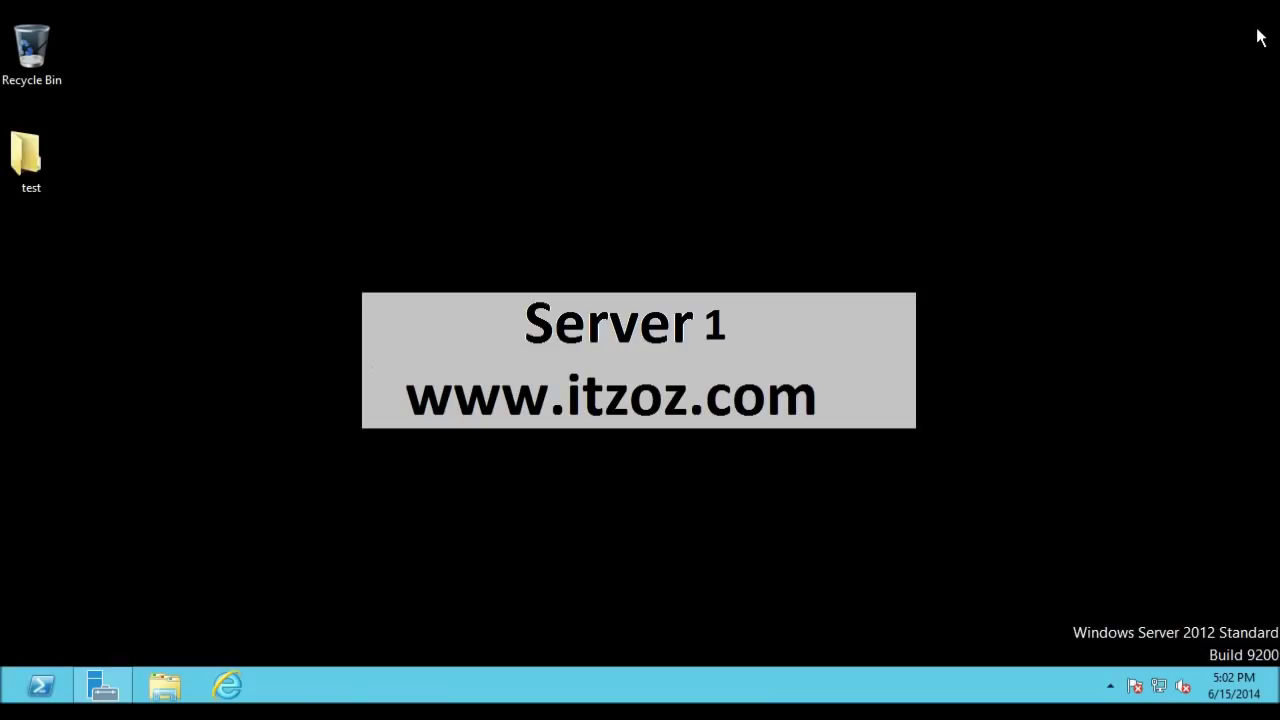